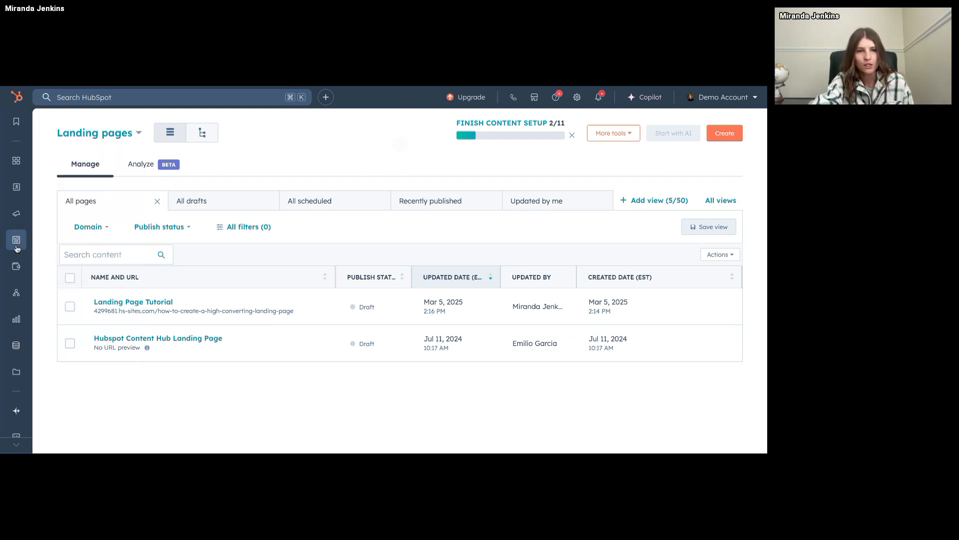
Start creating a new landing page from the landing pages dashboard.
{"action": "mouse_move", "coordinate": [16, 249]}
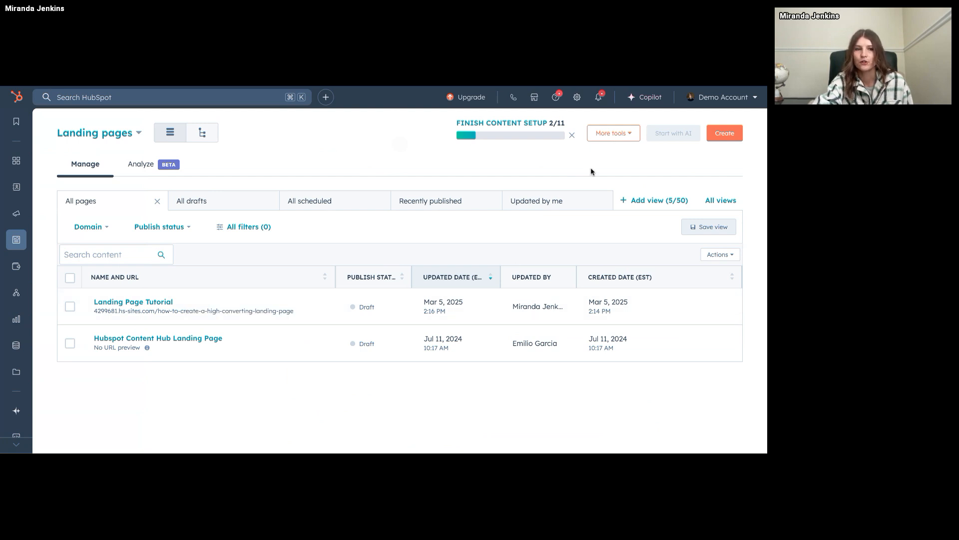
{"action": "left_click", "coordinate": [724, 133]}
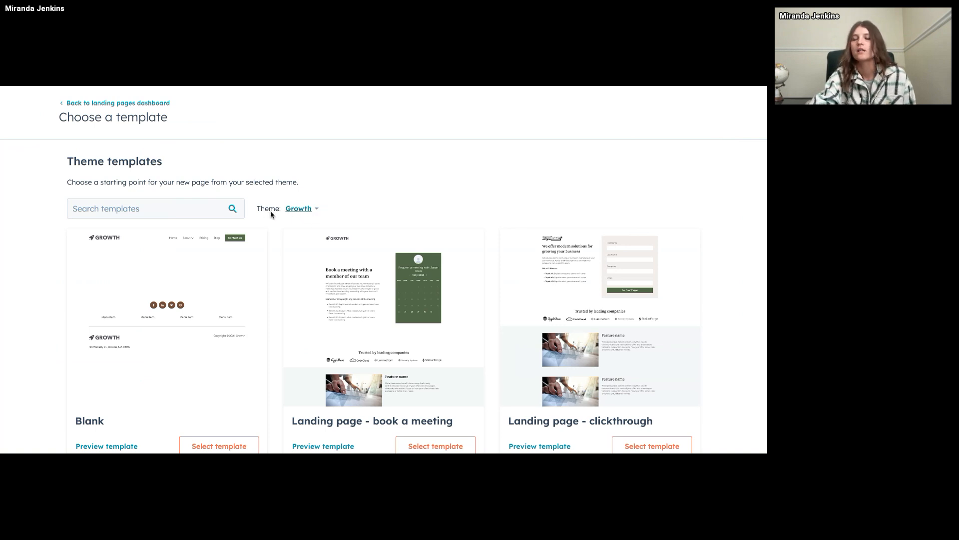
Browse the available themes as alternatives to Growth, then return to the landing page templates without changing the theme.
{"action": "left_click", "coordinate": [310, 212]}
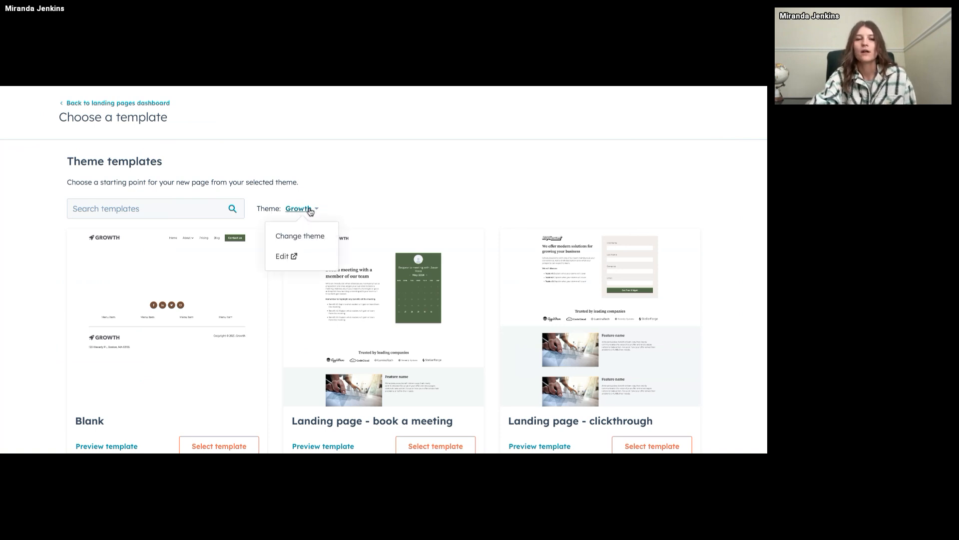
{"action": "left_click", "coordinate": [300, 236]}
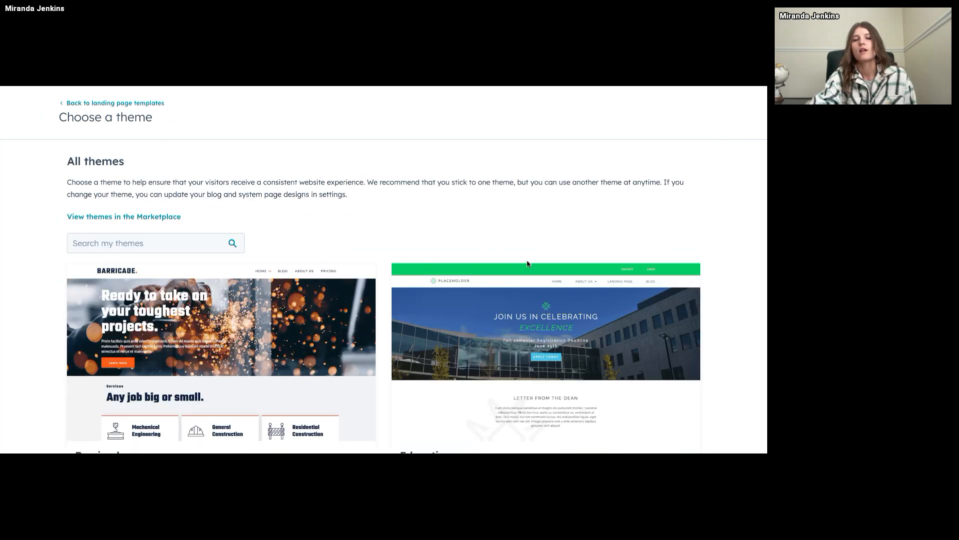
{"action": "scroll", "coordinate": [549, 263], "scroll_direction": "down", "scroll_amount": 1}
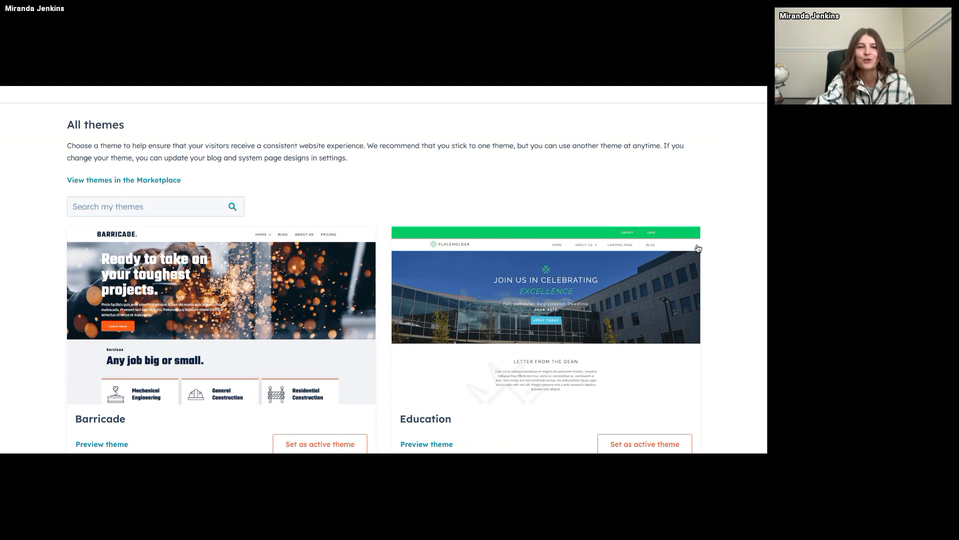
{"action": "scroll", "coordinate": [698, 249], "scroll_direction": "down", "scroll_amount": 1}
{"action": "scroll", "coordinate": [690, 260], "scroll_direction": "up", "scroll_amount": 2}
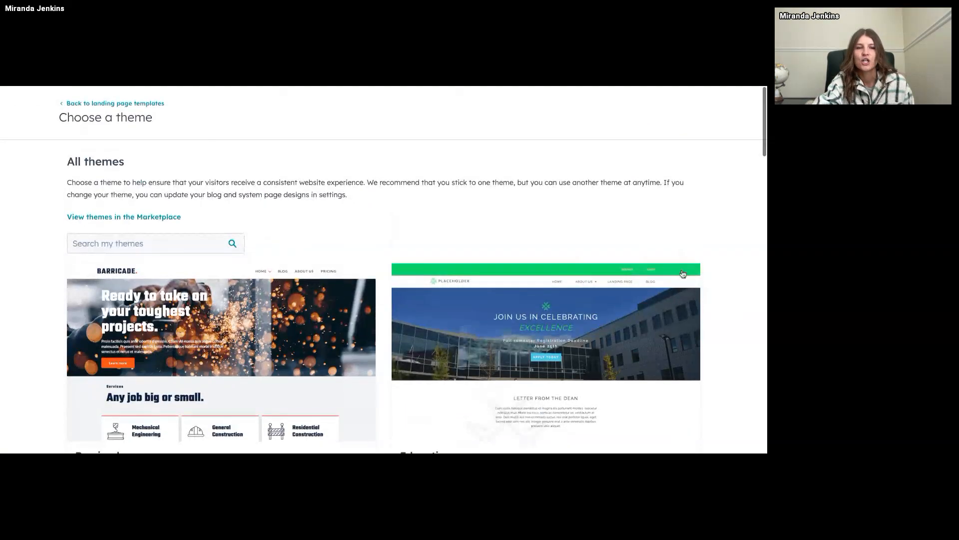
{"action": "scroll", "coordinate": [683, 274], "scroll_direction": "down", "scroll_amount": 12}
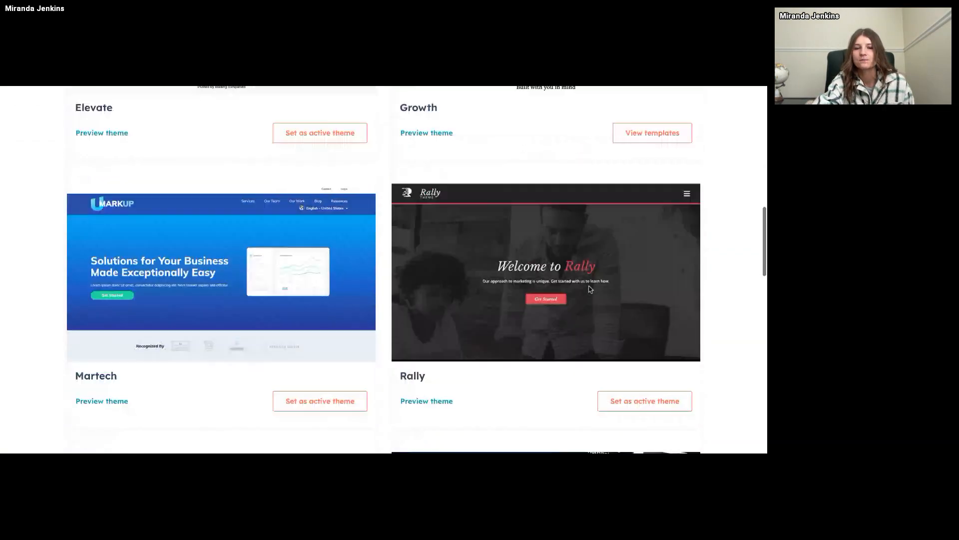
{"action": "scroll", "coordinate": [590, 288], "scroll_direction": "down", "scroll_amount": 13}
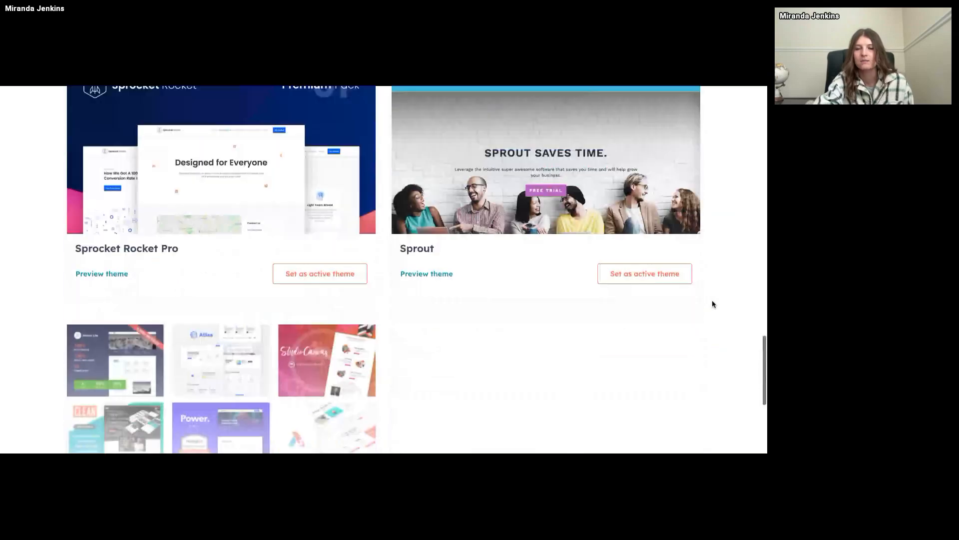
{"action": "scroll", "coordinate": [712, 303], "scroll_direction": "down", "scroll_amount": 5}
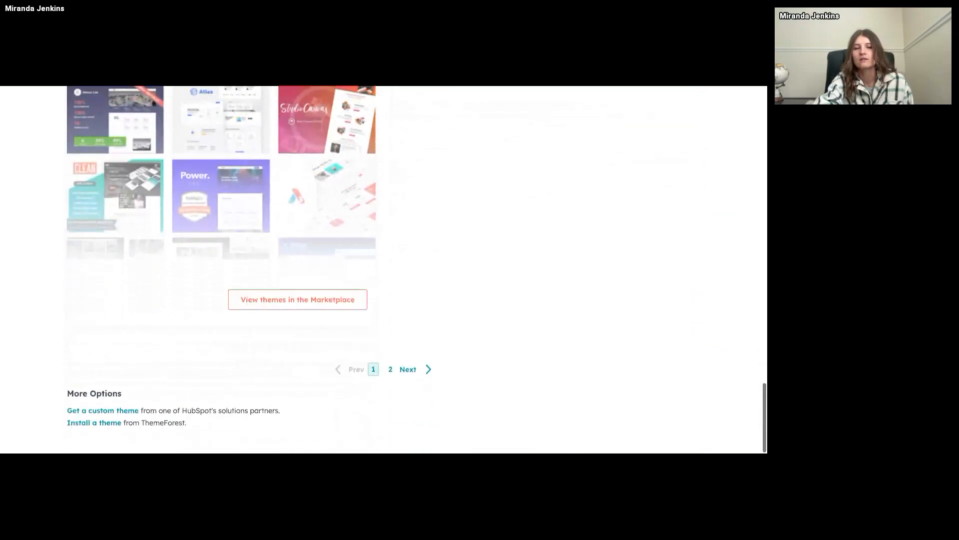
{"action": "scroll", "coordinate": [384, 270], "scroll_direction": "up", "scroll_amount": 20}
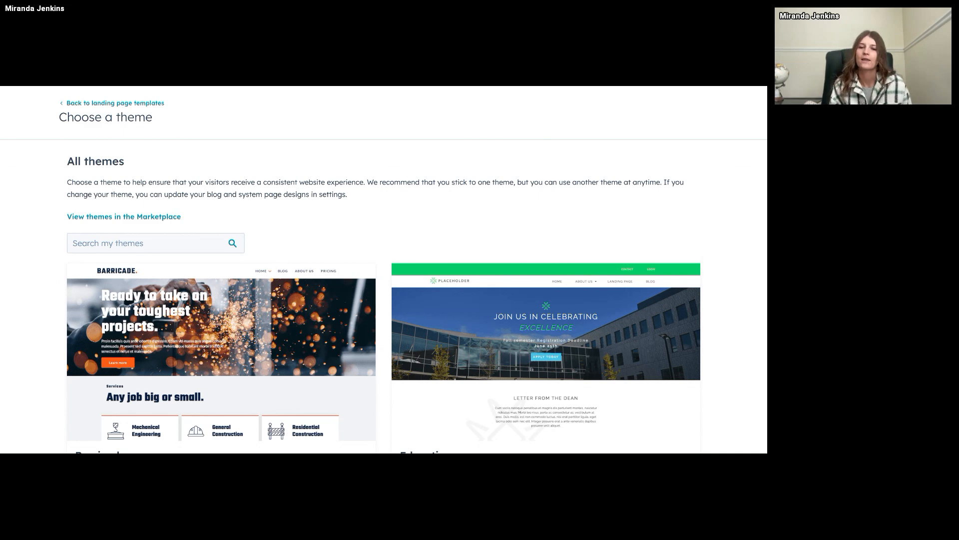
{"action": "scroll", "coordinate": [682, 294], "scroll_direction": "down", "scroll_amount": 3}
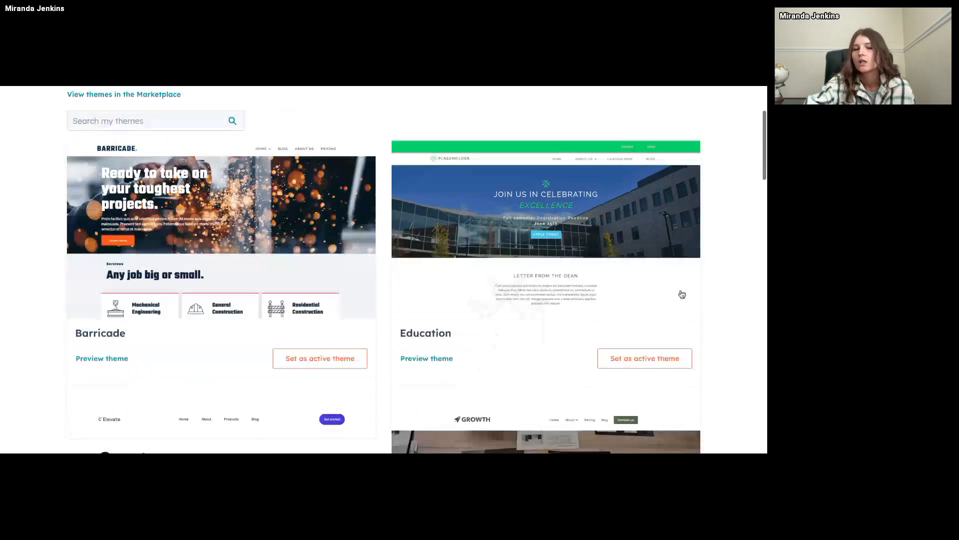
{"action": "scroll", "coordinate": [683, 295], "scroll_direction": "down", "scroll_amount": 12}
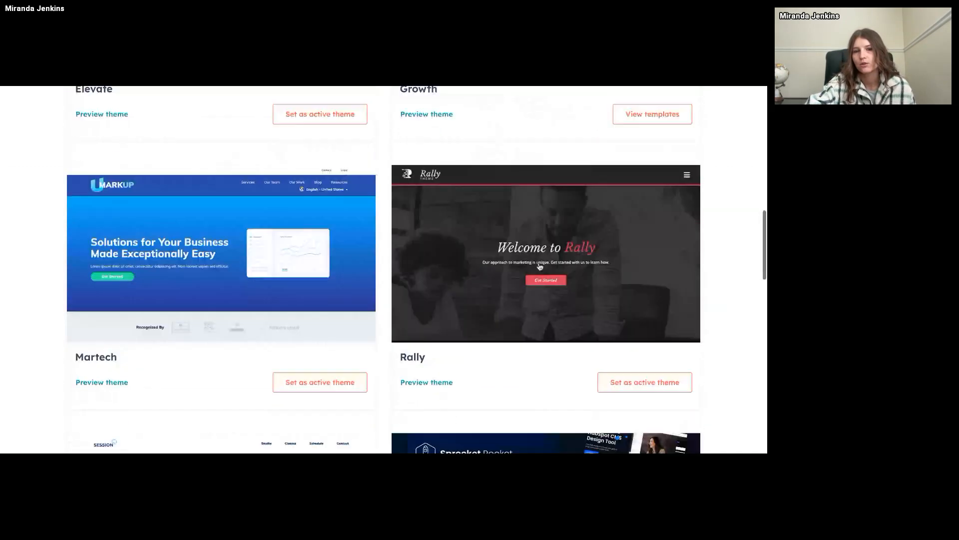
{"action": "scroll", "coordinate": [540, 267], "scroll_direction": "up", "scroll_amount": 15}
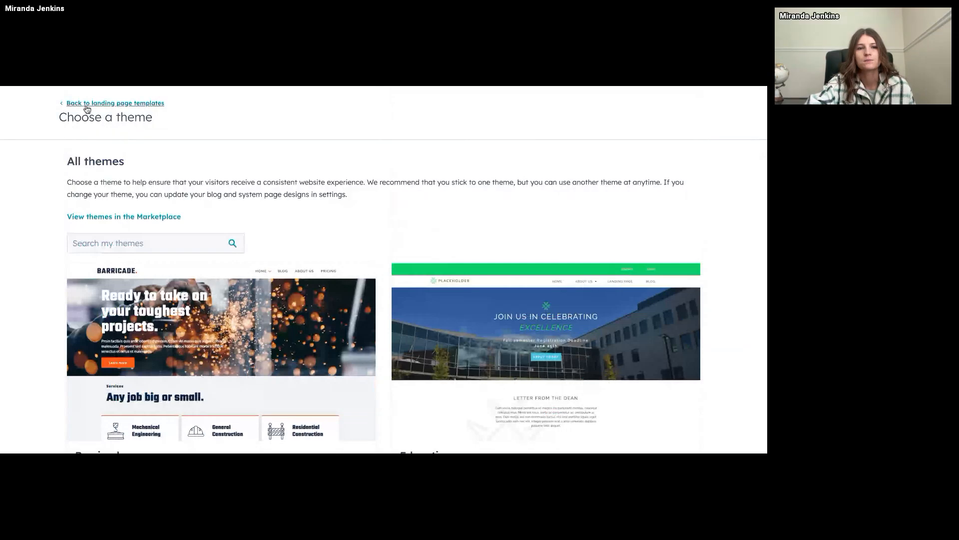
{"action": "left_click", "coordinate": [86, 106]}
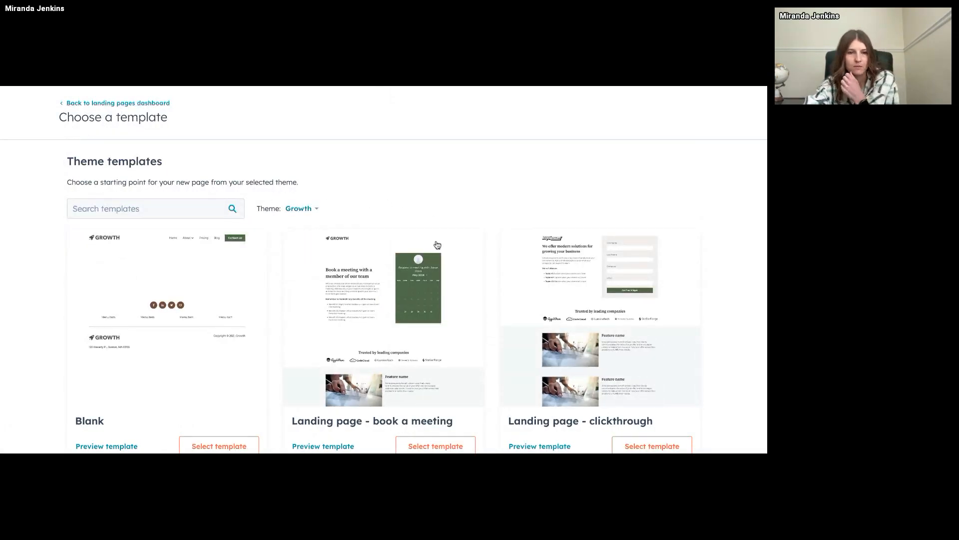
Select the "Landing page - video" template and dismiss the page editor's welcome dialog.
{"action": "scroll", "coordinate": [474, 202], "scroll_direction": "down", "scroll_amount": 2}
{"action": "scroll", "coordinate": [475, 202], "scroll_direction": "down", "scroll_amount": 5}
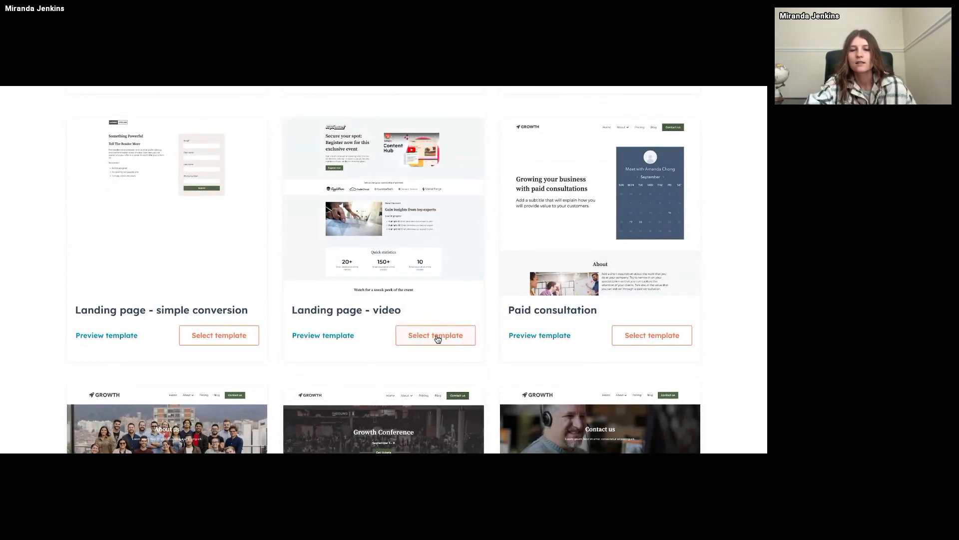
{"action": "left_click", "coordinate": [436, 336]}
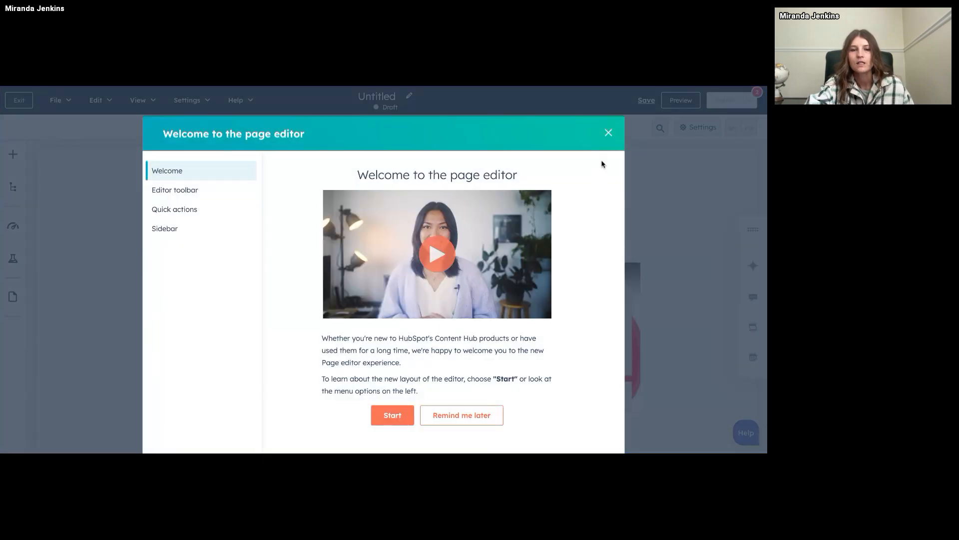
{"action": "left_click", "coordinate": [609, 132]}
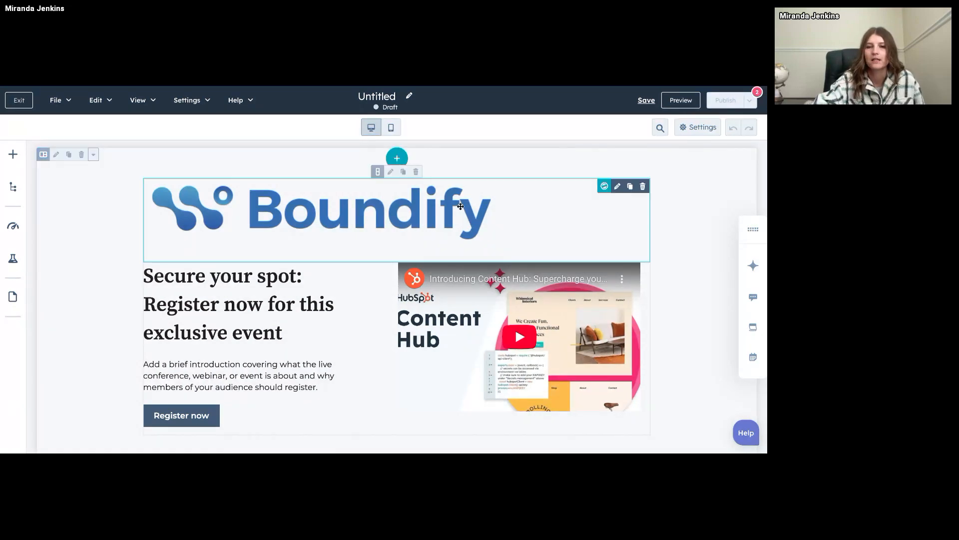
Set the image loading of the Boundify logo module to Lazy.
{"action": "left_click", "coordinate": [432, 212]}
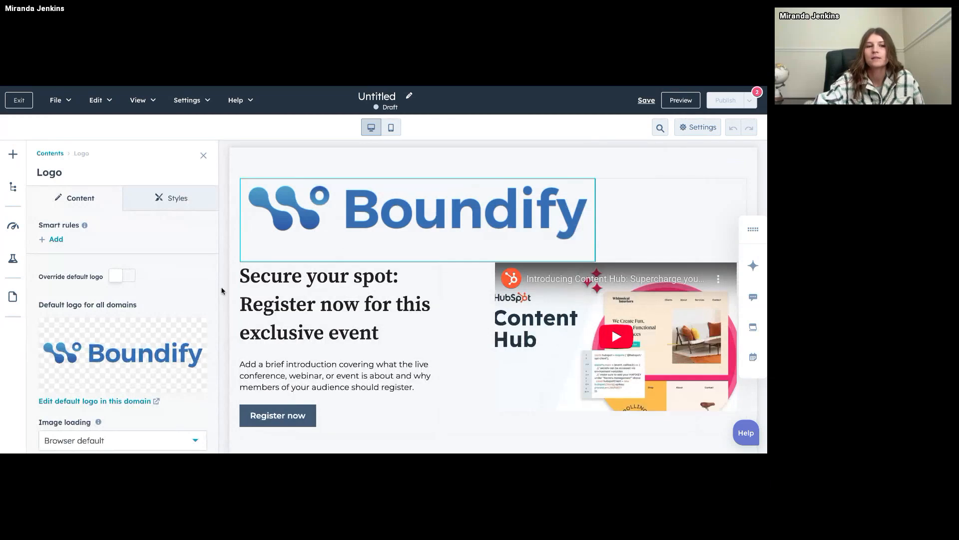
{"action": "scroll", "coordinate": [170, 317], "scroll_direction": "down", "scroll_amount": 1}
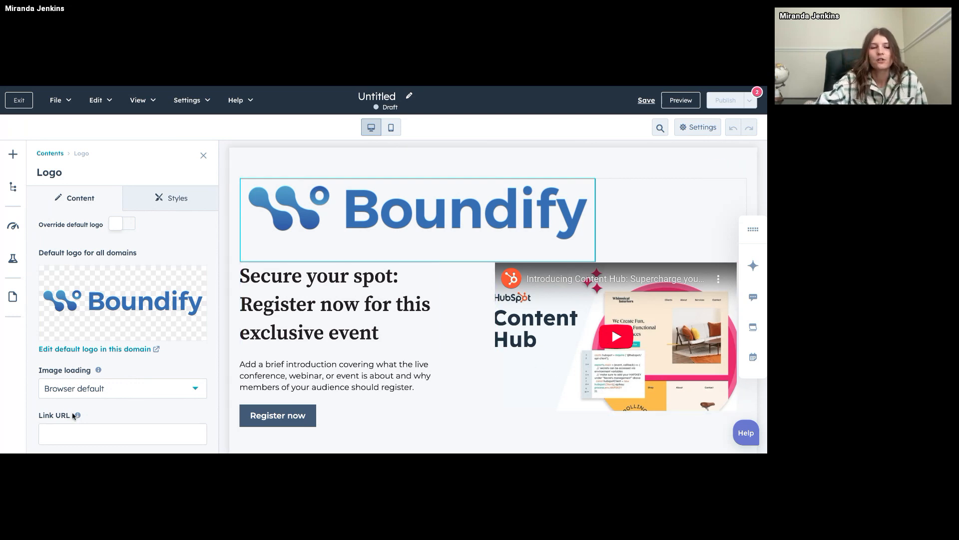
{"action": "left_click", "coordinate": [175, 390]}
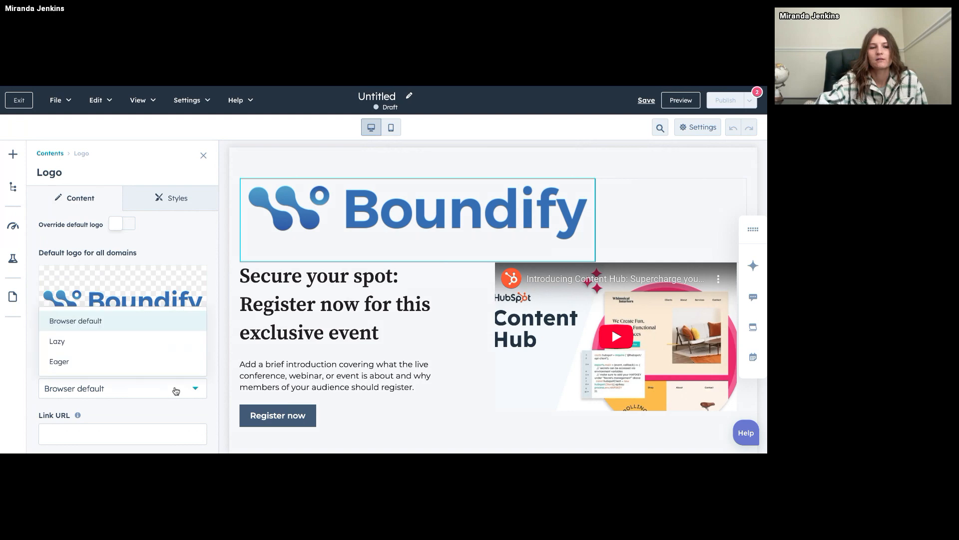
{"action": "left_click", "coordinate": [134, 344]}
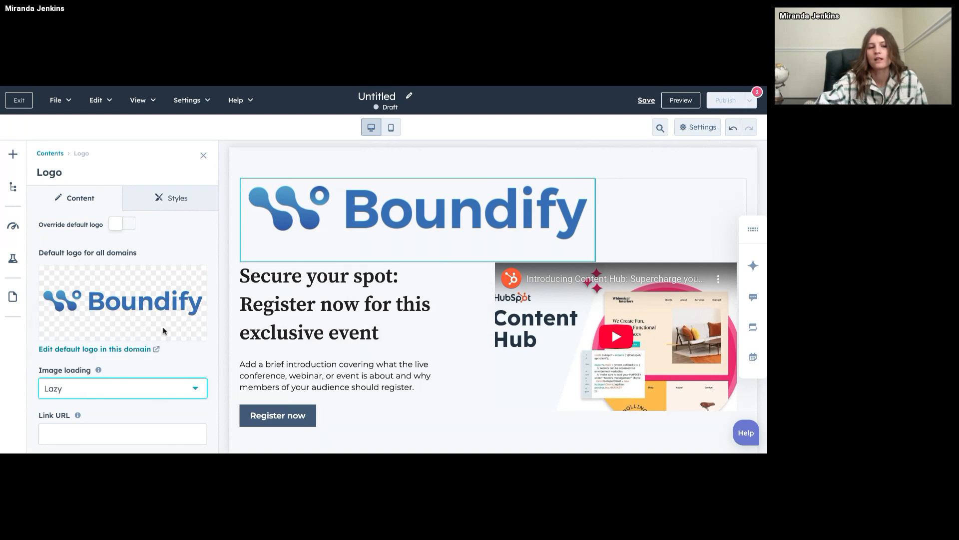
{"action": "scroll", "coordinate": [172, 317], "scroll_direction": "down", "scroll_amount": 1}
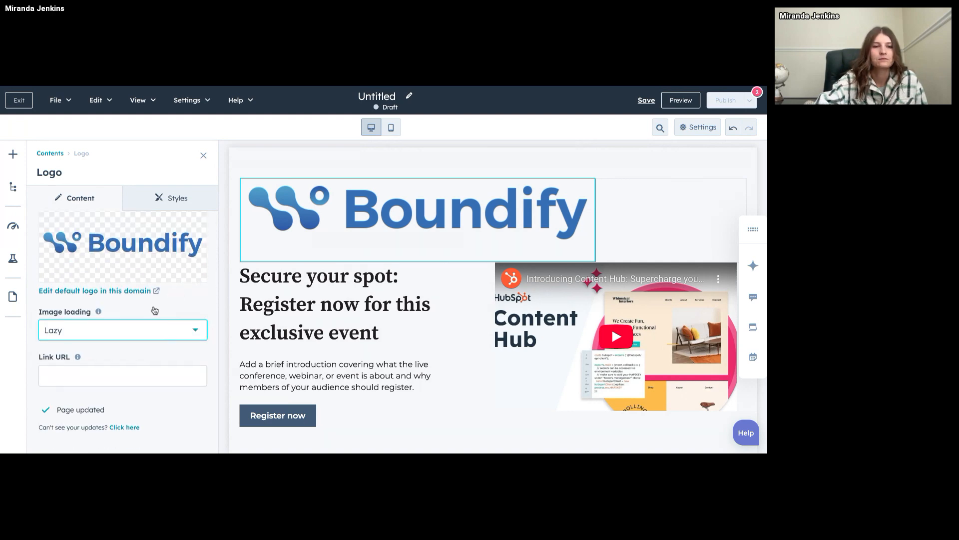
{"action": "scroll", "coordinate": [155, 311], "scroll_direction": "up", "scroll_amount": 2}
Center-align the Boundify logo through its alignment and spacing styles and close the logo settings.
{"action": "left_click", "coordinate": [158, 209]}
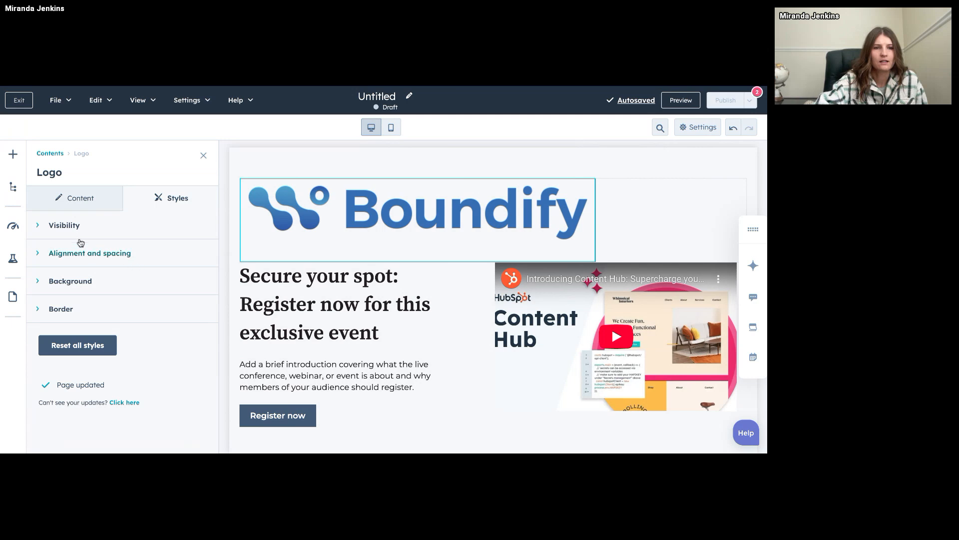
{"action": "left_click", "coordinate": [62, 255]}
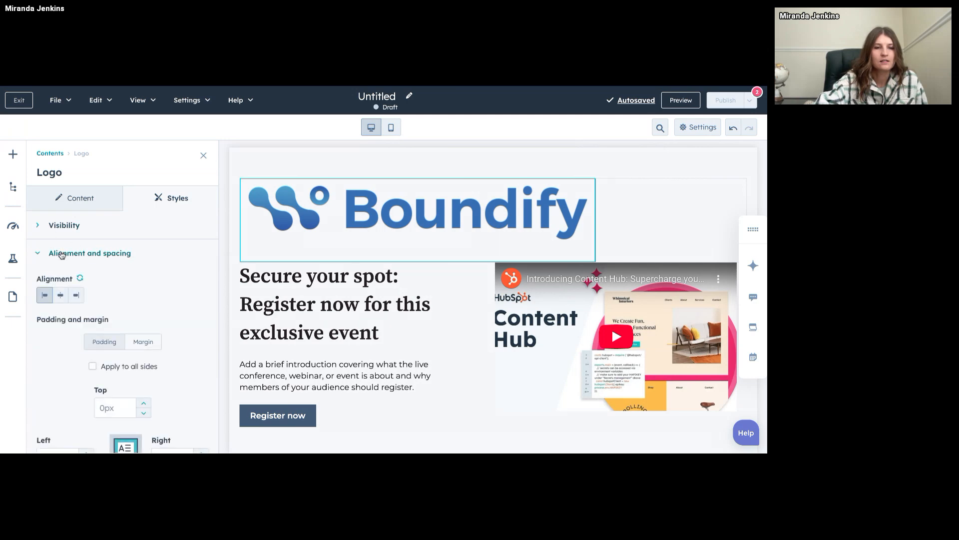
{"action": "left_click", "coordinate": [60, 298]}
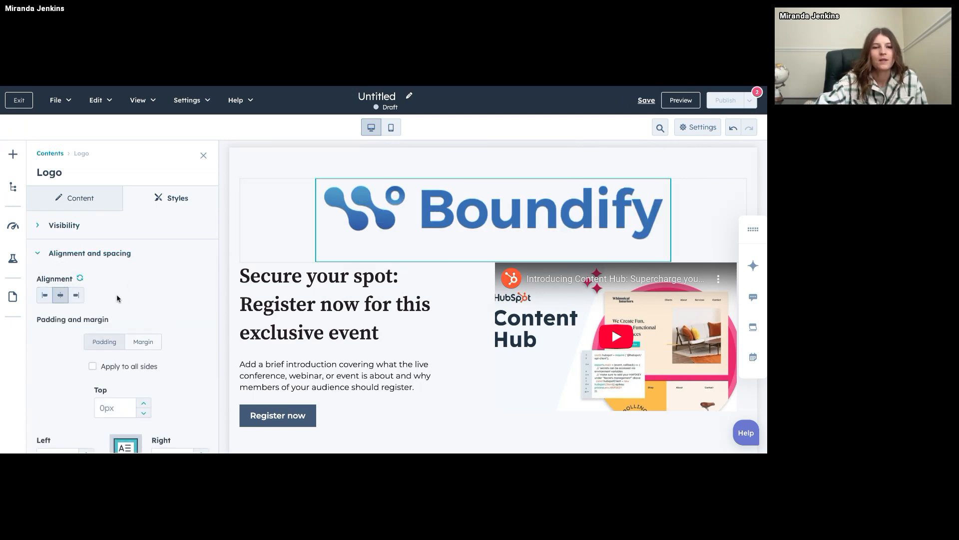
{"action": "scroll", "coordinate": [119, 298], "scroll_direction": "down", "scroll_amount": 1}
{"action": "scroll", "coordinate": [119, 298], "scroll_direction": "down", "scroll_amount": 3}
{"action": "scroll", "coordinate": [119, 280], "scroll_direction": "up", "scroll_amount": 4}
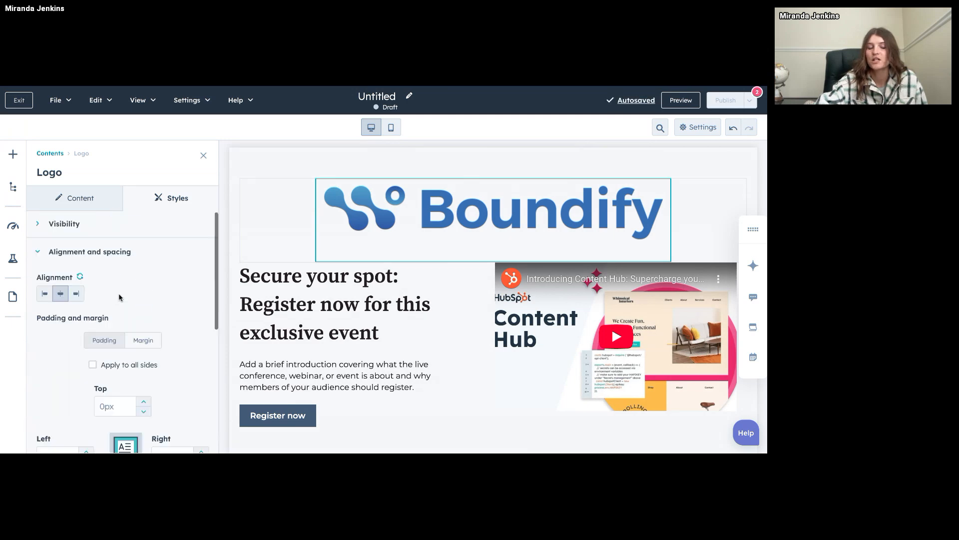
{"action": "left_click", "coordinate": [203, 155]}
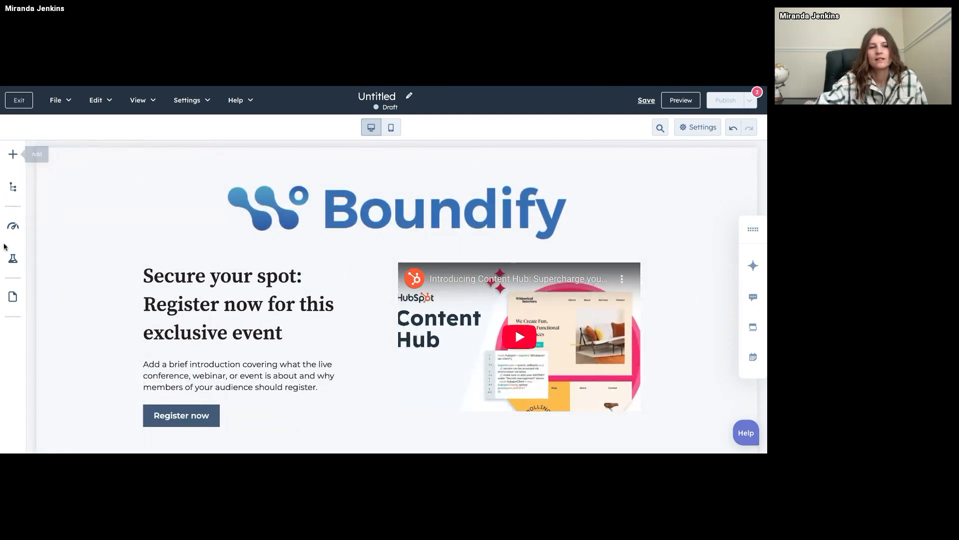
Examine the modules available to add to the page and the contents tree of its sections, rows and columns.
{"action": "left_click", "coordinate": [13, 154]}
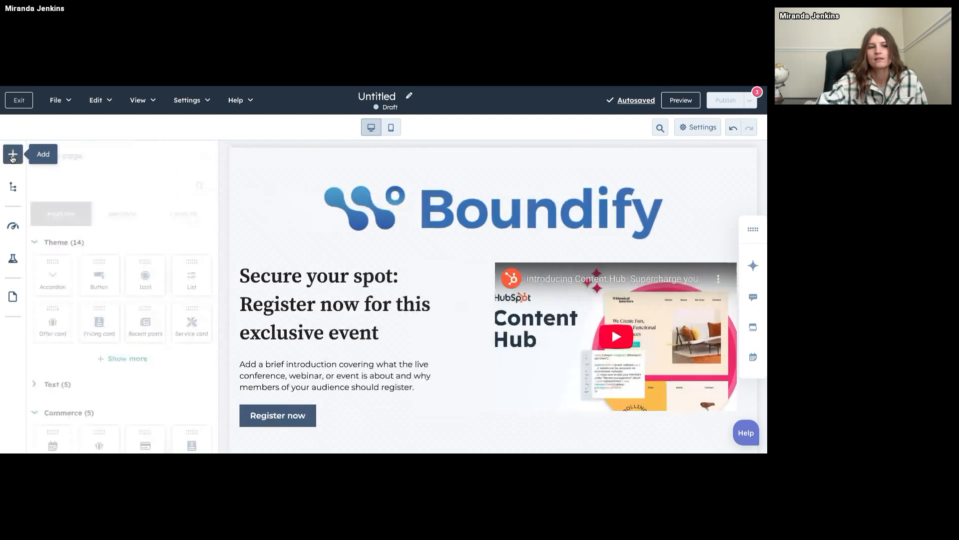
{"action": "scroll", "coordinate": [153, 312], "scroll_direction": "down", "scroll_amount": 10}
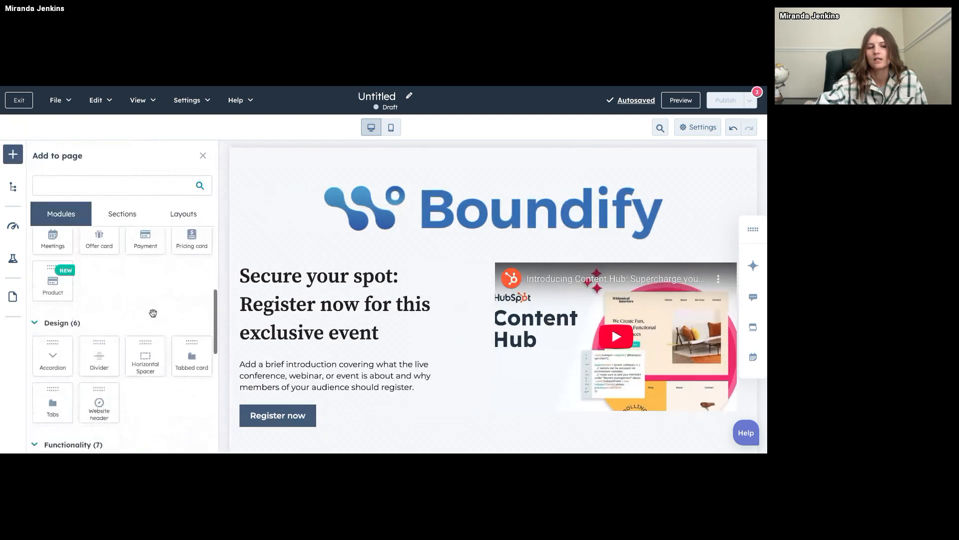
{"action": "scroll", "coordinate": [154, 328], "scroll_direction": "up", "scroll_amount": 10}
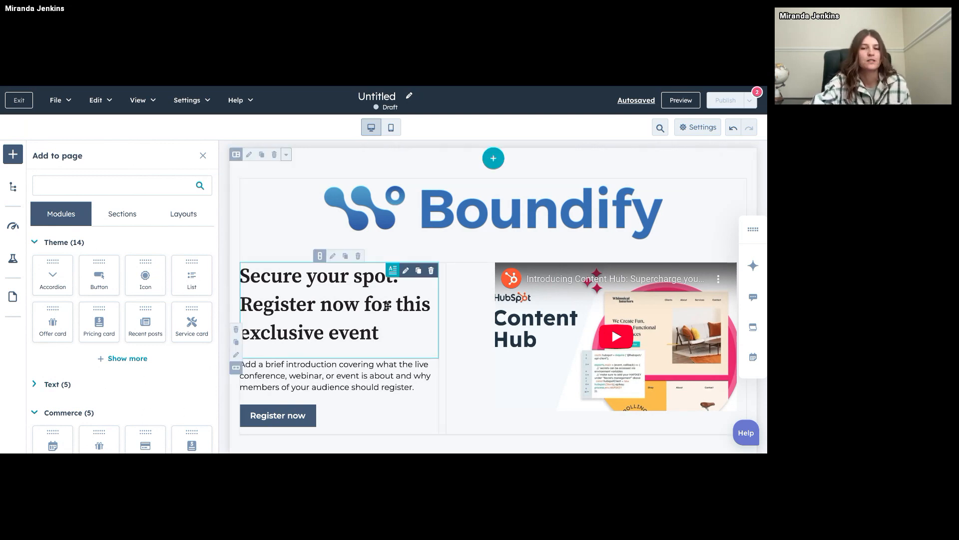
{"action": "left_click", "coordinate": [13, 189]}
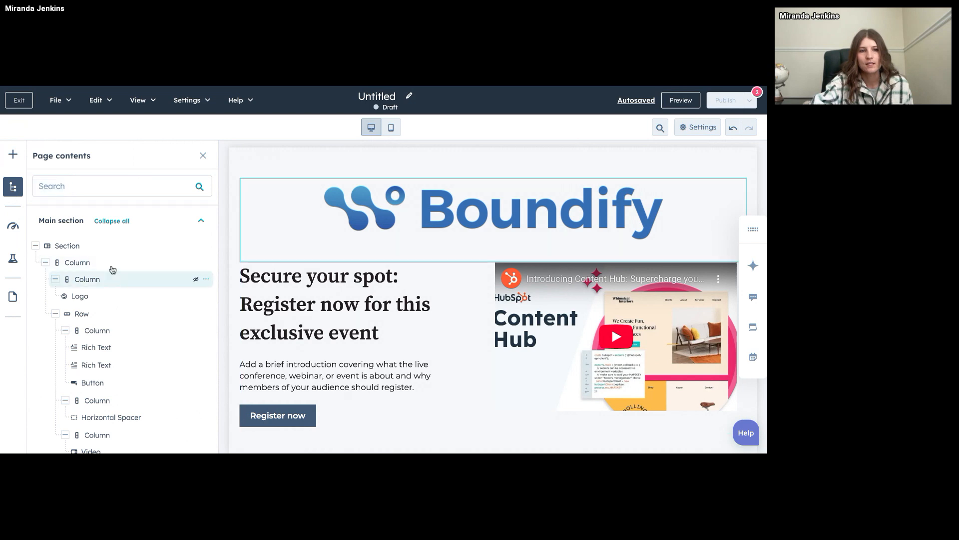
{"action": "scroll", "coordinate": [111, 330], "scroll_direction": "down", "scroll_amount": 6}
{"action": "scroll", "coordinate": [112, 330], "scroll_direction": "down", "scroll_amount": 5}
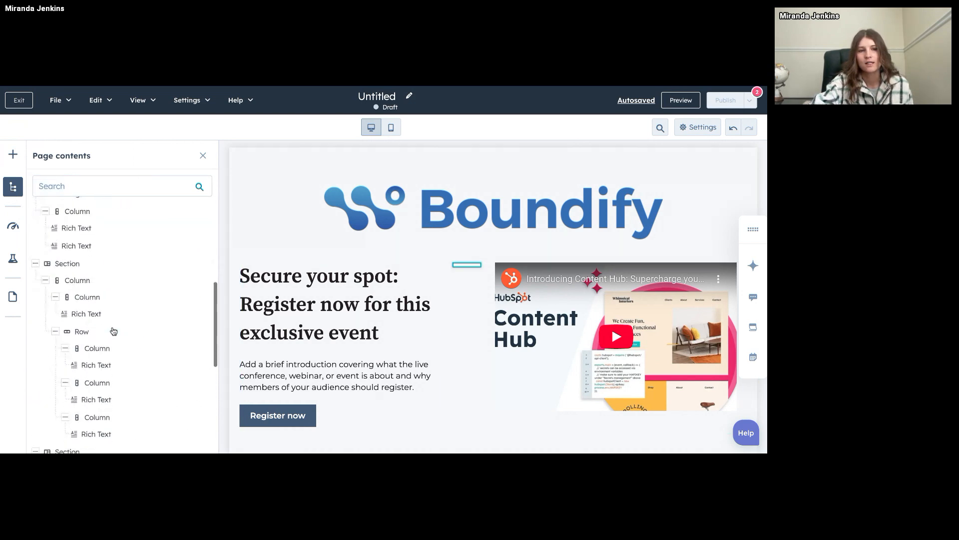
{"action": "scroll", "coordinate": [111, 330], "scroll_direction": "up", "scroll_amount": 15}
{"action": "left_click", "coordinate": [13, 156]}
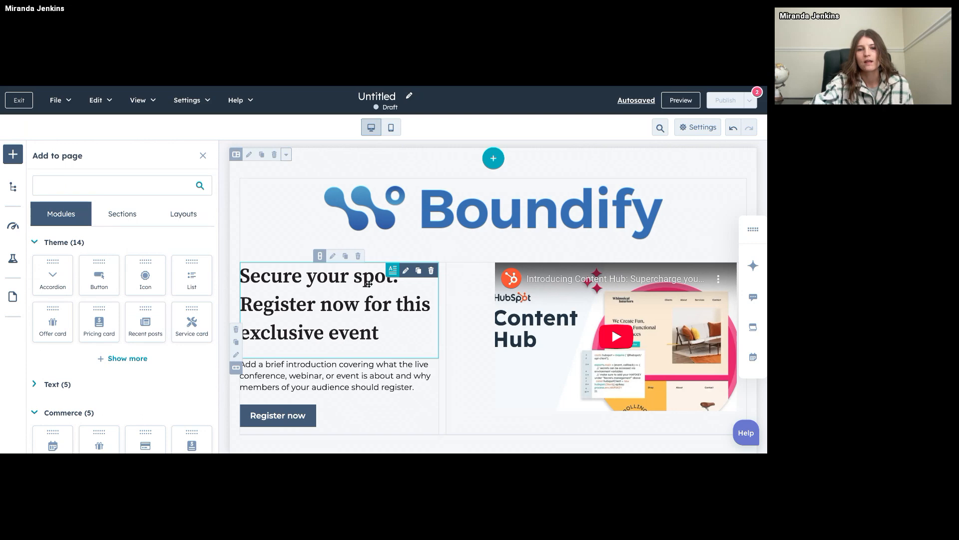
{"action": "mouse_move", "coordinate": [369, 285]}
{"action": "left_mouse_down"}
{"action": "mouse_move", "coordinate": [382, 360]}
{"action": "mouse_move", "coordinate": [370, 290]}
{"action": "left_mouse_up"}
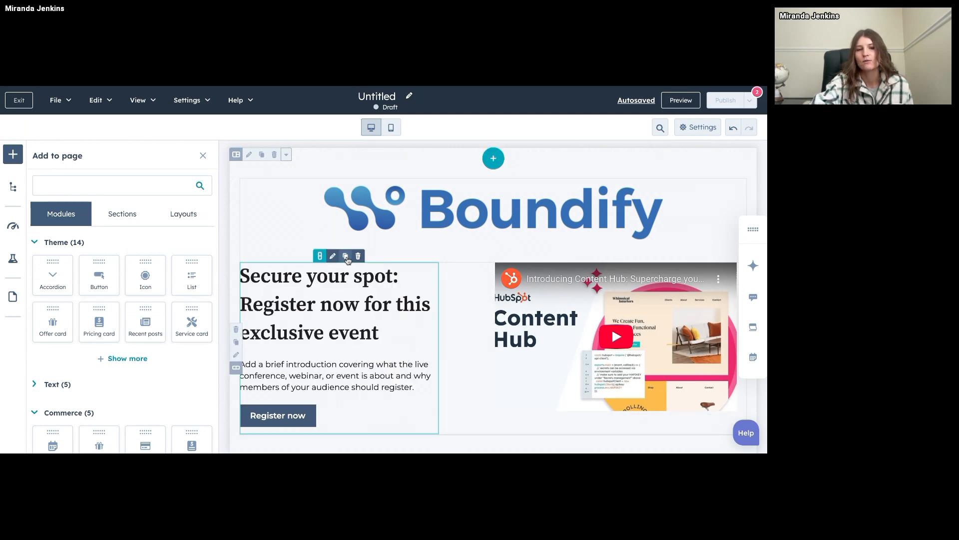
{"action": "scroll", "coordinate": [453, 340], "scroll_direction": "down", "scroll_amount": 2}
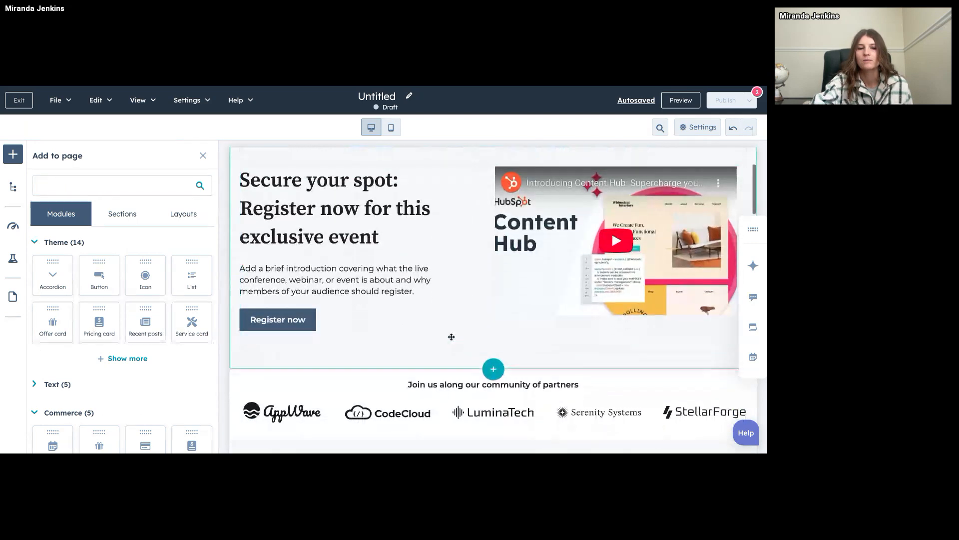
Check the hero heading's text options and the image choices for replacing the AppWave logo in the partner logo grid, keeping the current logo.
{"action": "left_click", "coordinate": [319, 208]}
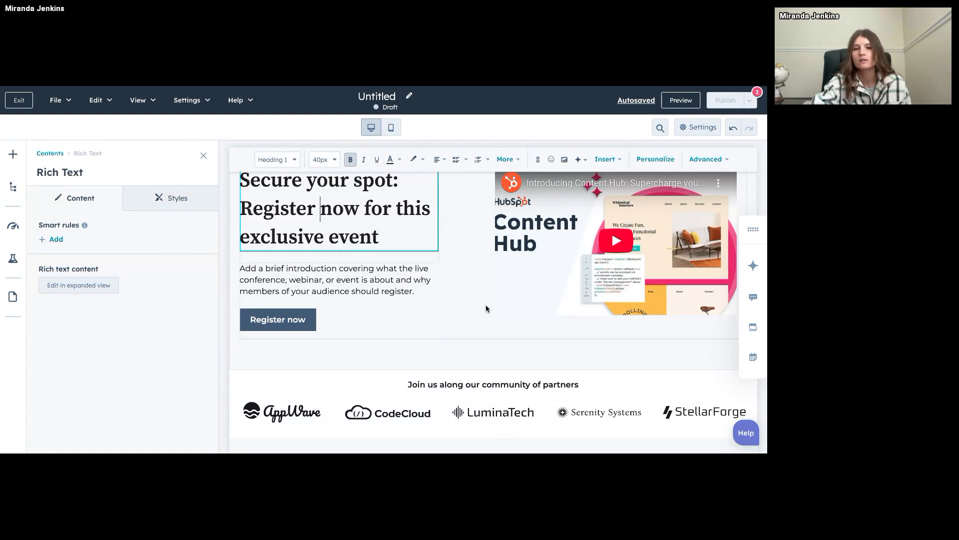
{"action": "scroll", "coordinate": [486, 306], "scroll_direction": "down", "scroll_amount": 2}
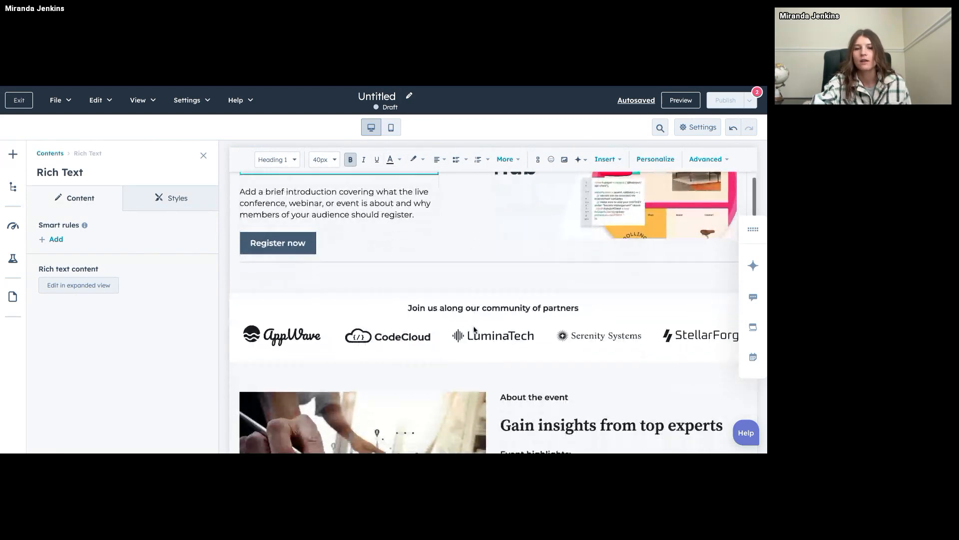
{"action": "left_click", "coordinate": [342, 335]}
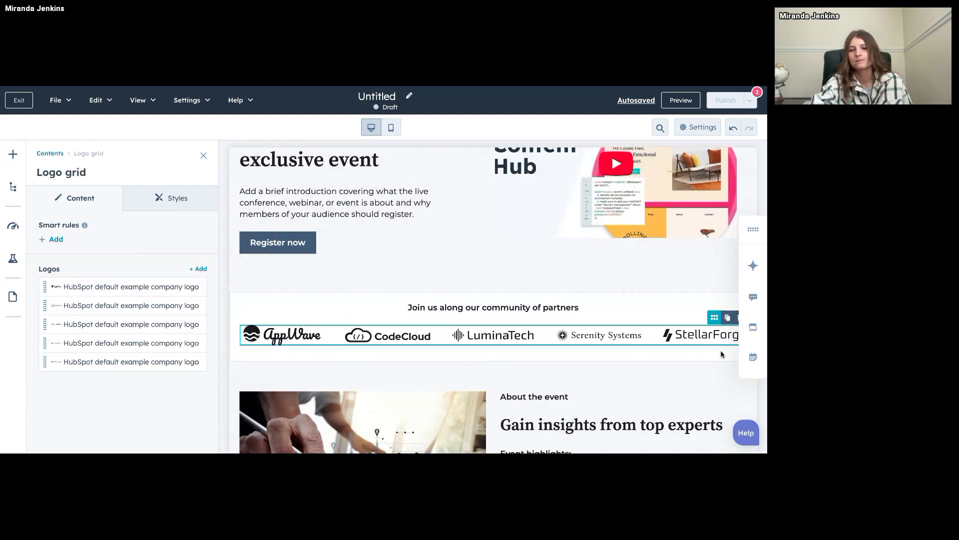
{"action": "mouse_move", "coordinate": [165, 293]}
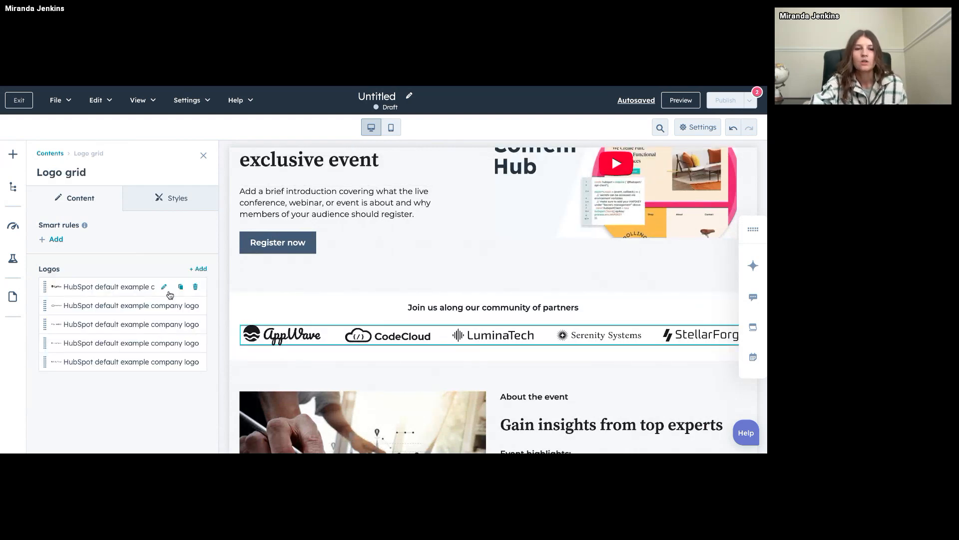
{"action": "left_click", "coordinate": [164, 288]}
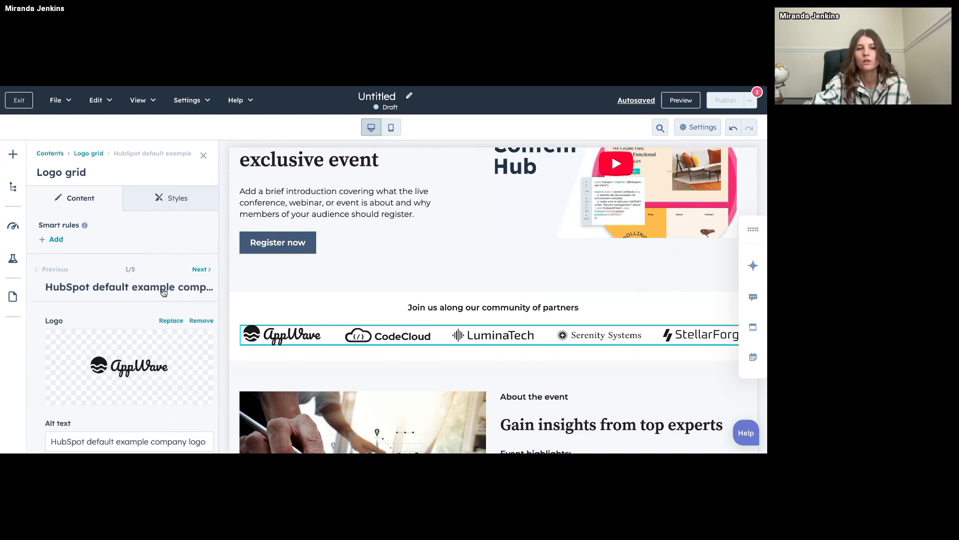
{"action": "scroll", "coordinate": [170, 328], "scroll_direction": "down", "scroll_amount": 1}
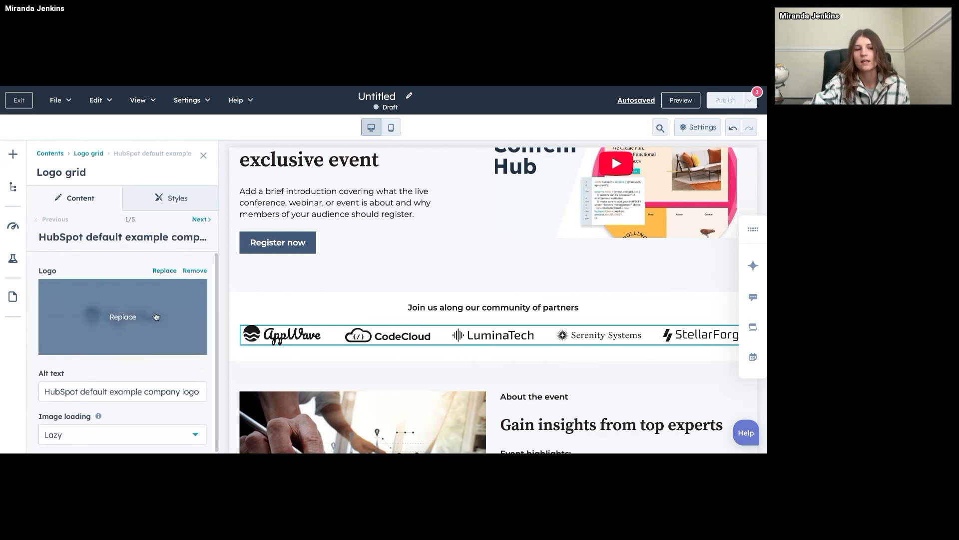
{"action": "left_click", "coordinate": [164, 270]}
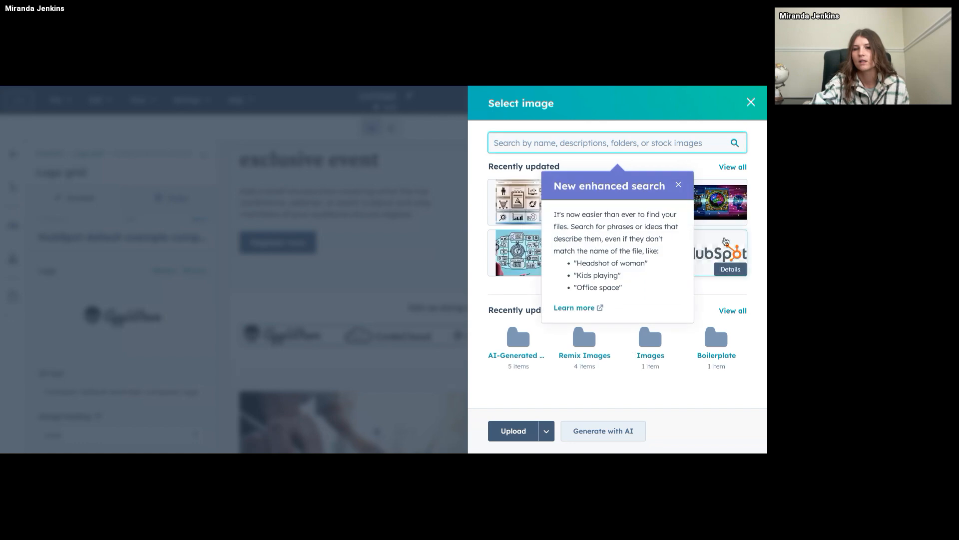
{"action": "left_click", "coordinate": [677, 184]}
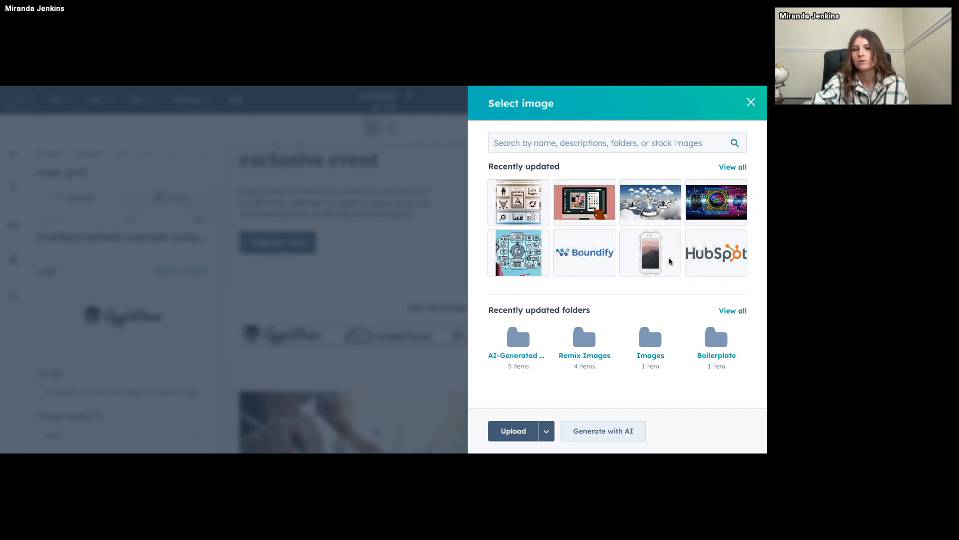
{"action": "left_click", "coordinate": [751, 103]}
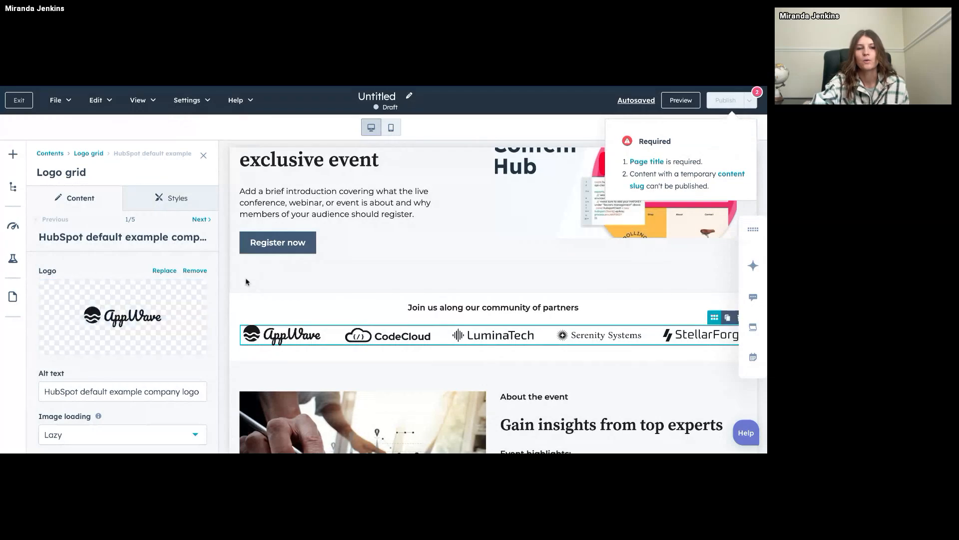
Review the rest of the landing page down to its footer and close the logo grid settings.
{"action": "scroll", "coordinate": [416, 370], "scroll_direction": "down", "scroll_amount": 5}
{"action": "scroll", "coordinate": [416, 370], "scroll_direction": "down", "scroll_amount": 15}
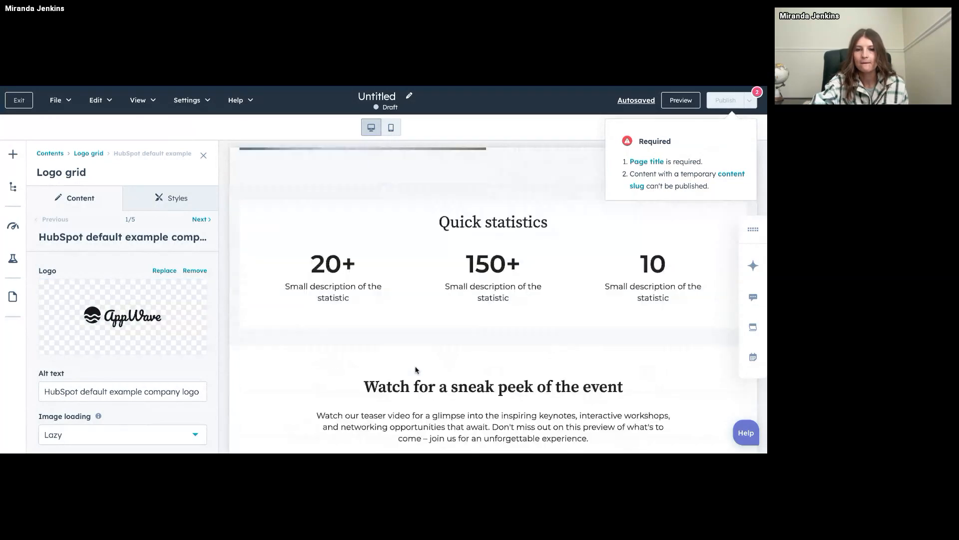
{"action": "scroll", "coordinate": [526, 288], "scroll_direction": "down", "scroll_amount": 2}
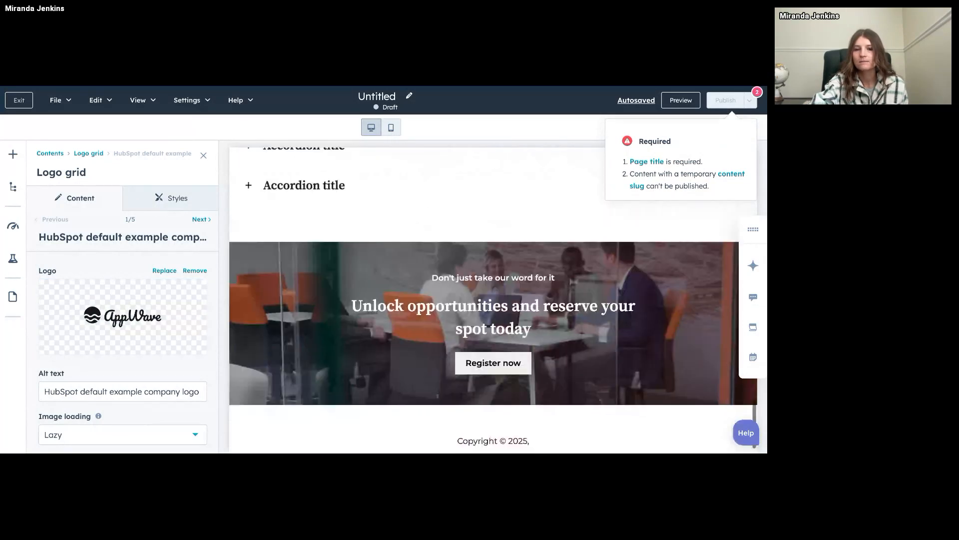
{"action": "scroll", "coordinate": [527, 289], "scroll_direction": "up", "scroll_amount": 12}
{"action": "scroll", "coordinate": [527, 288], "scroll_direction": "up", "scroll_amount": 10}
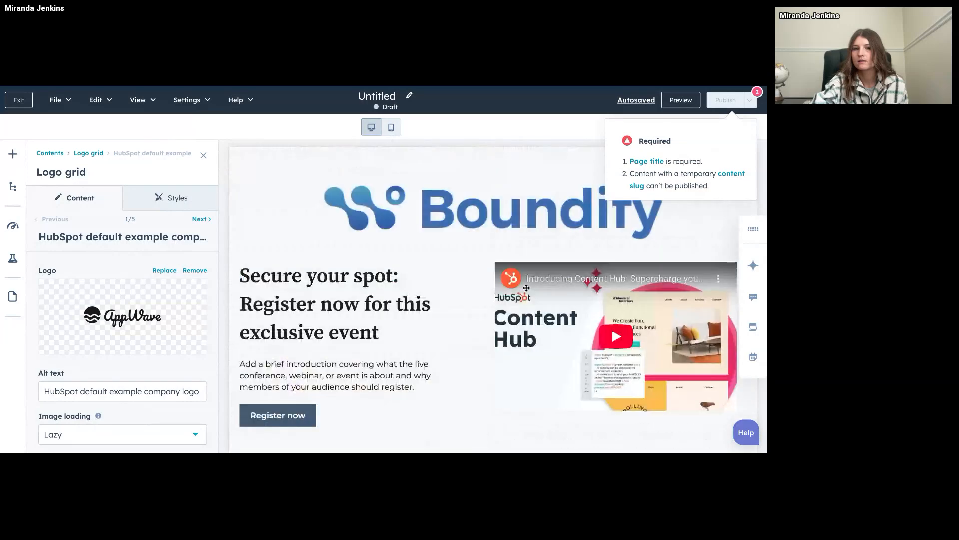
{"action": "left_click", "coordinate": [204, 156]}
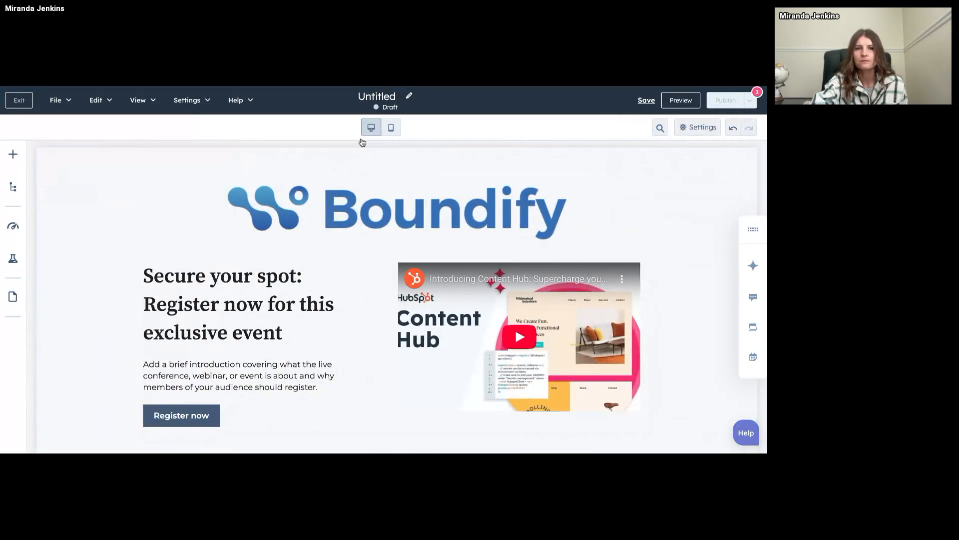
Generate the page's meta description with Breeze in the general page settings.
{"action": "left_click", "coordinate": [185, 106]}
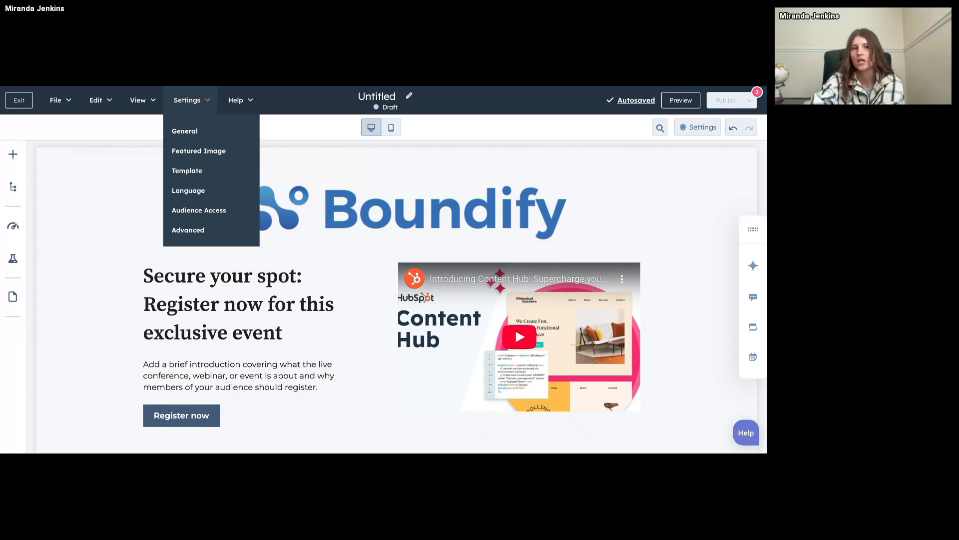
{"action": "left_click", "coordinate": [190, 130]}
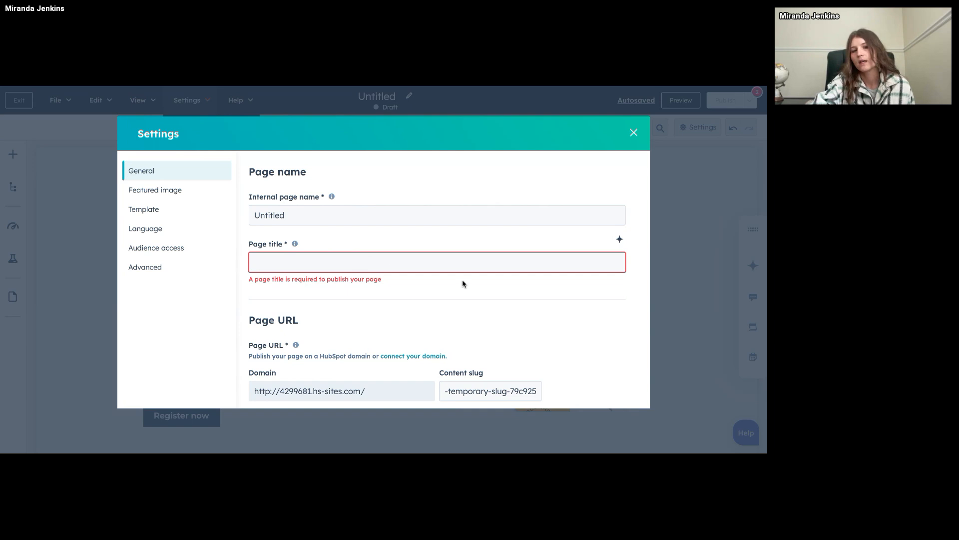
{"action": "scroll", "coordinate": [463, 280], "scroll_direction": "down", "scroll_amount": 1}
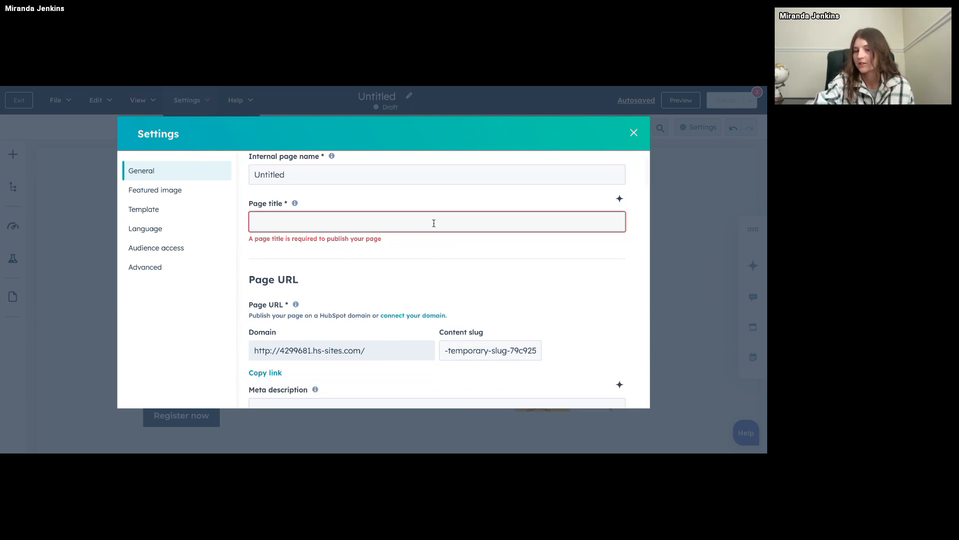
{"action": "scroll", "coordinate": [434, 223], "scroll_direction": "down", "scroll_amount": 3}
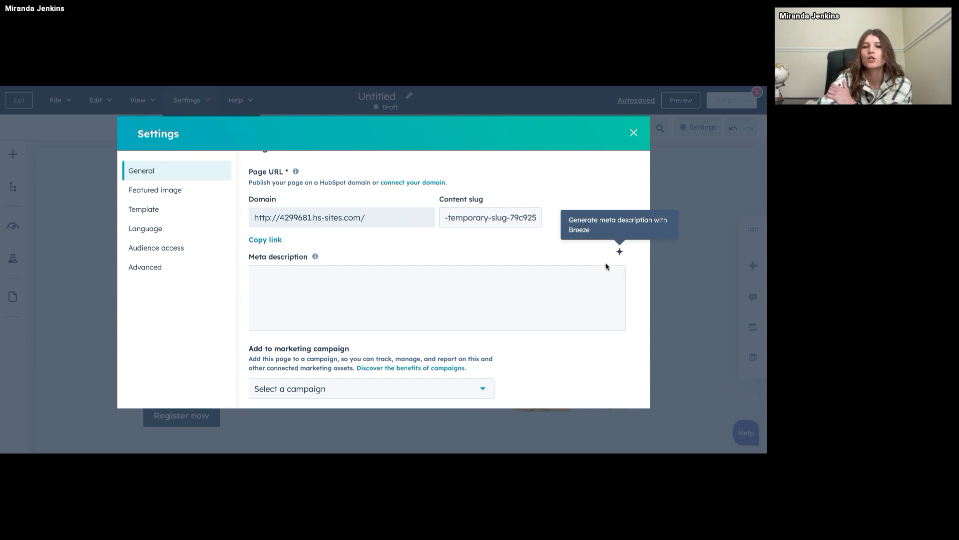
{"action": "left_click", "coordinate": [620, 252]}
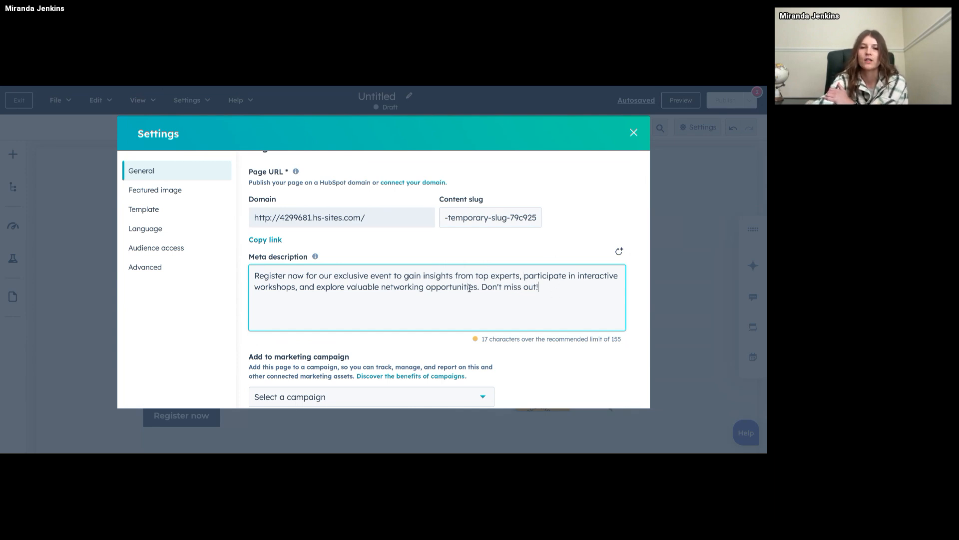
Examine the marketing campaign choices and remaining page settings without assigning a campaign, and close the settings.
{"action": "scroll", "coordinate": [492, 288], "scroll_direction": "down", "scroll_amount": 3}
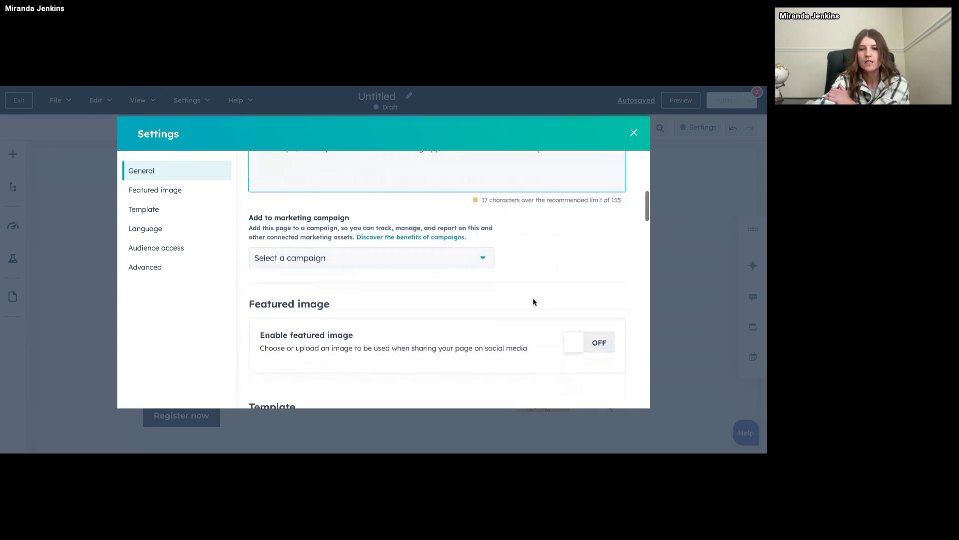
{"action": "left_click", "coordinate": [425, 254]}
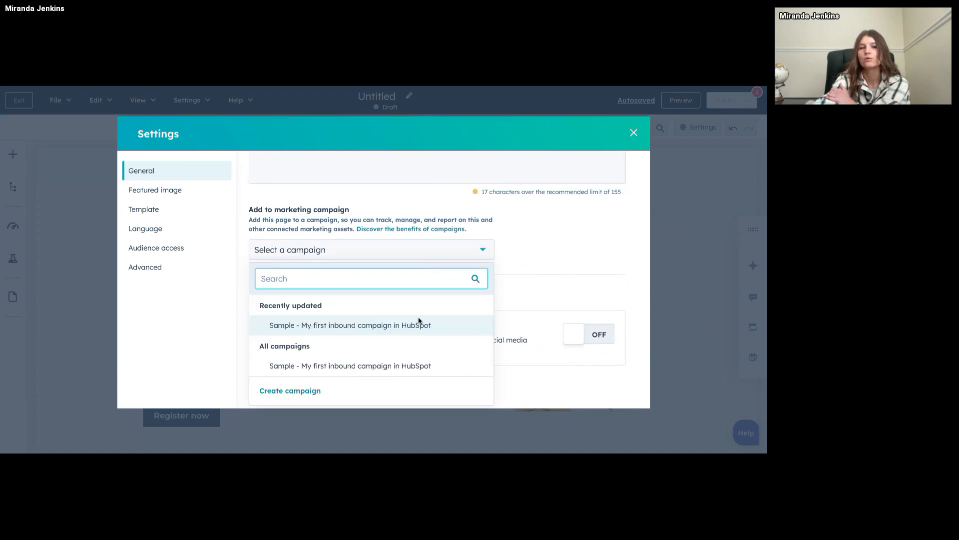
{"action": "left_click", "coordinate": [580, 258]}
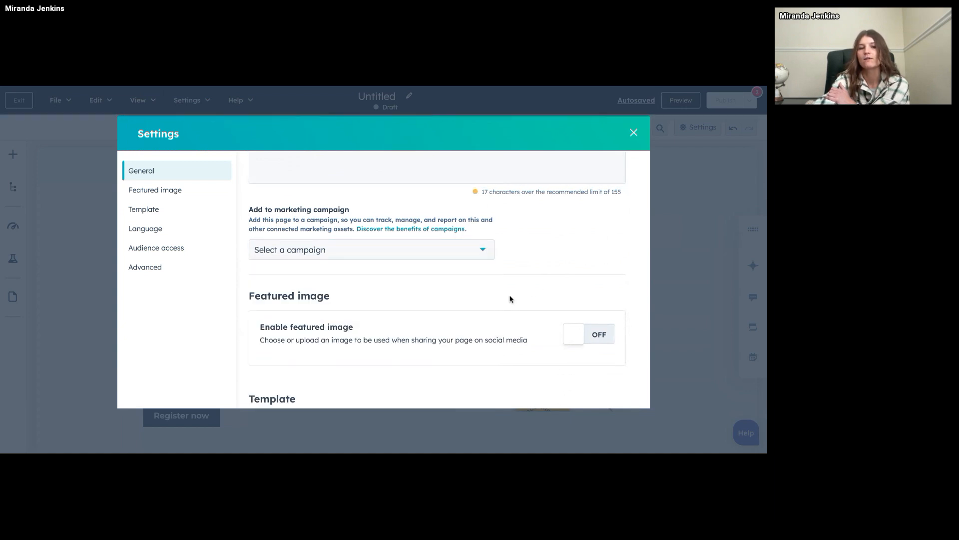
{"action": "scroll", "coordinate": [510, 299], "scroll_direction": "down", "scroll_amount": 8}
{"action": "scroll", "coordinate": [509, 300], "scroll_direction": "up", "scroll_amount": 12}
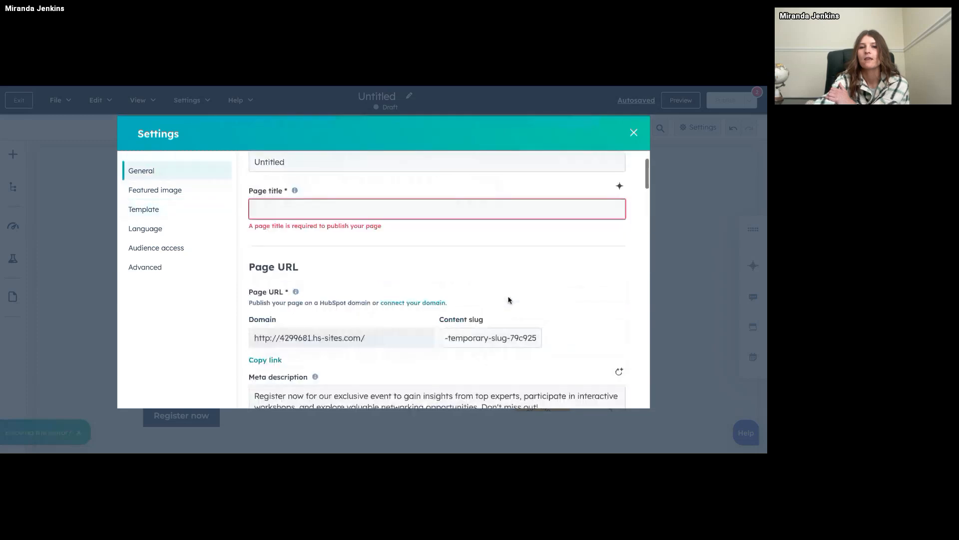
{"action": "left_click", "coordinate": [634, 132]}
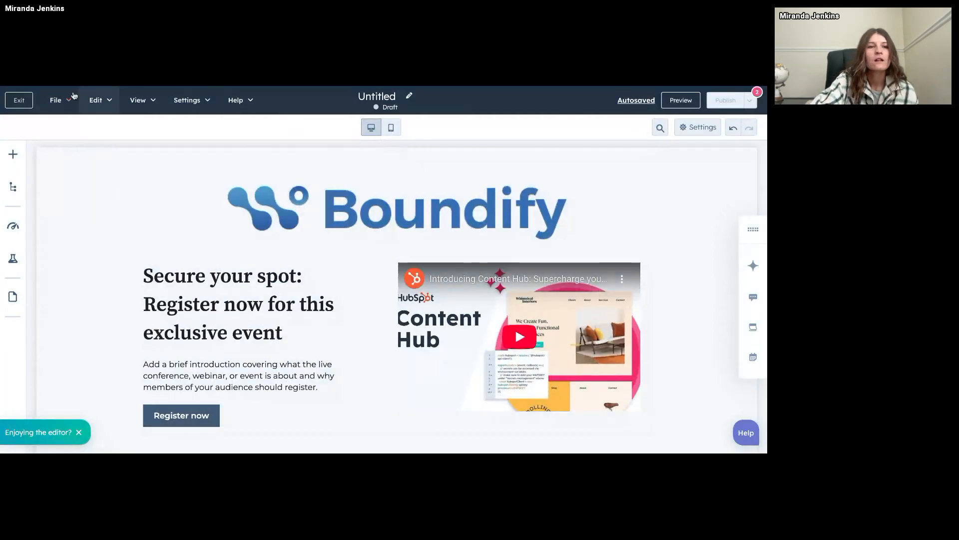
Exit the page editor and open the Design Manager from the content tools.
{"action": "left_click", "coordinate": [19, 100]}
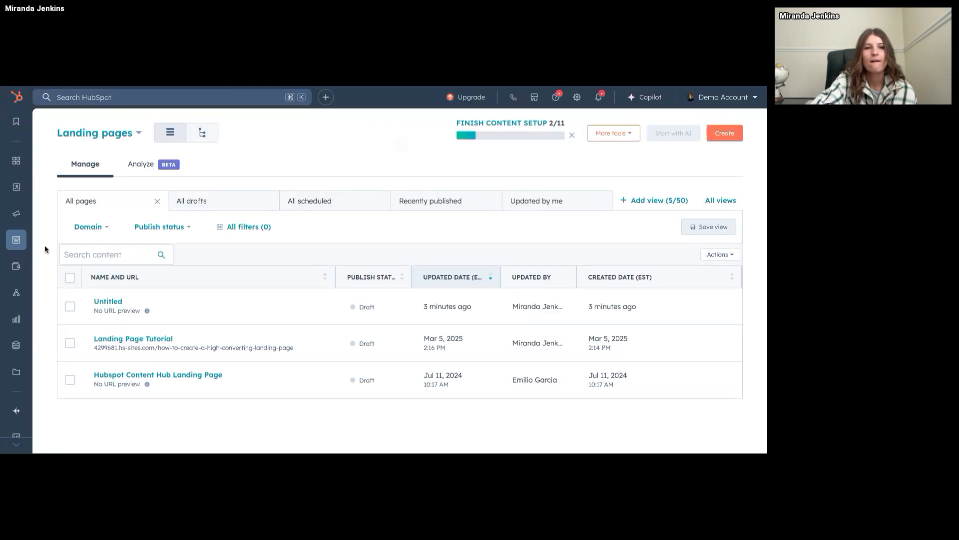
{"action": "mouse_move", "coordinate": [14, 245]}
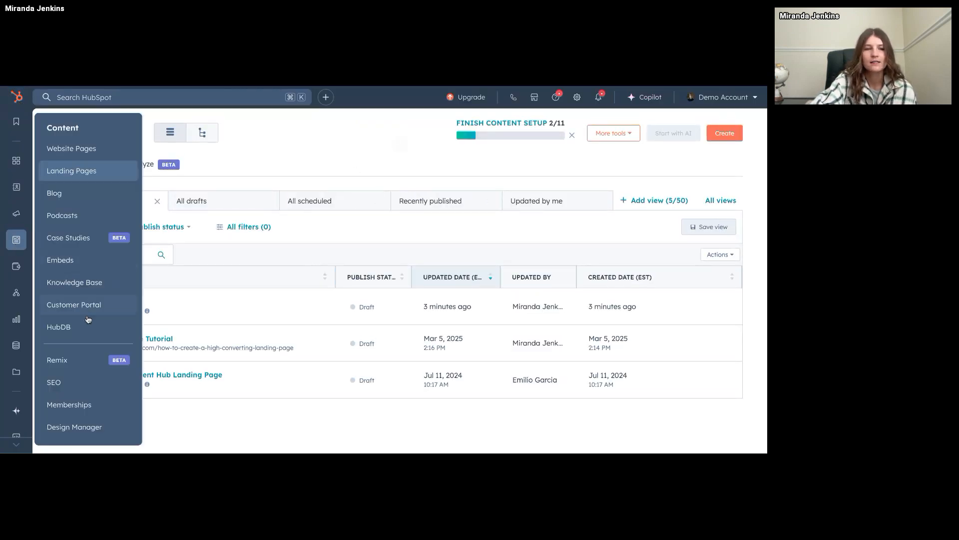
{"action": "left_click", "coordinate": [87, 428]}
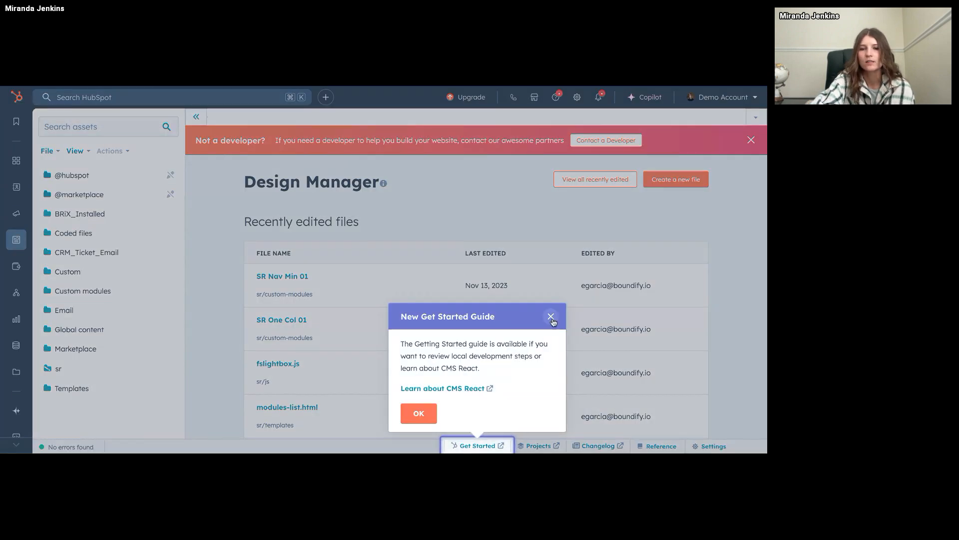
View the new file dialog in the Design Manager and close it without creating a file.
{"action": "left_click", "coordinate": [551, 317]}
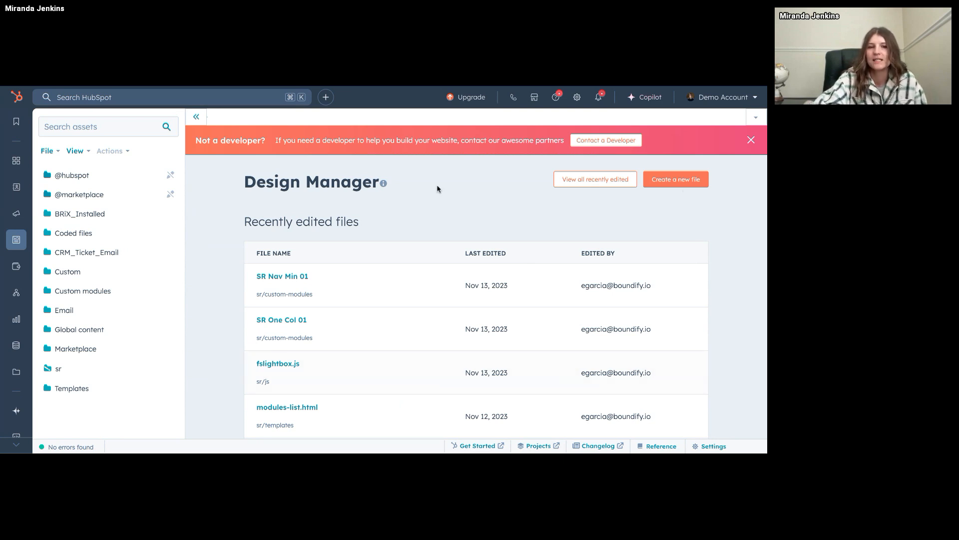
{"action": "scroll", "coordinate": [580, 288], "scroll_direction": "down", "scroll_amount": 1}
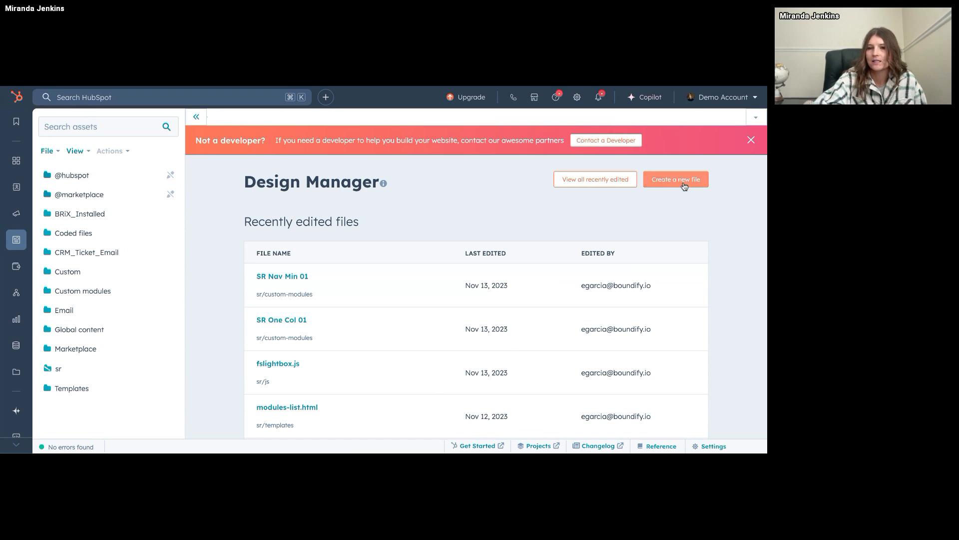
{"action": "left_click", "coordinate": [684, 187]}
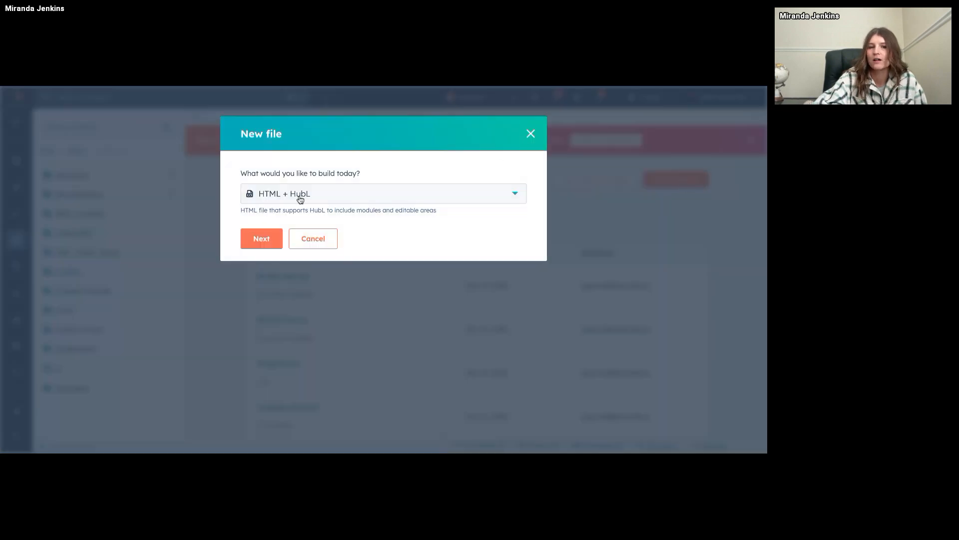
{"action": "left_click", "coordinate": [529, 134]}
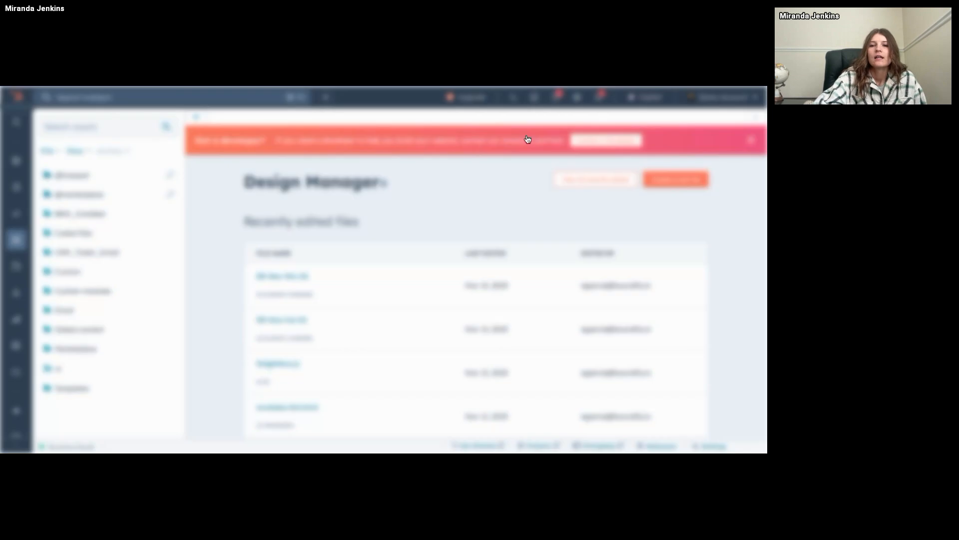